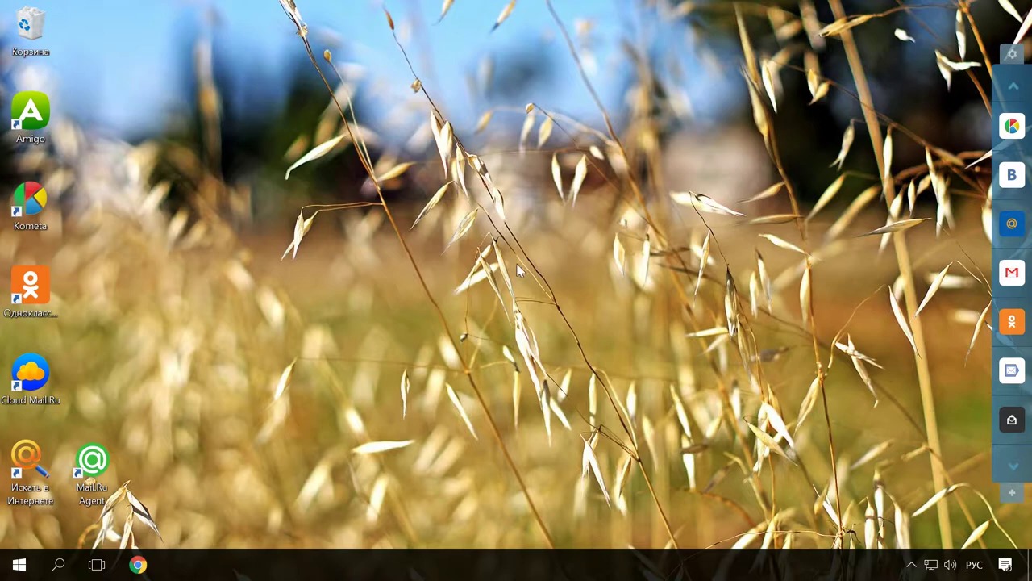
# - Open the installed programs list with appwiz.cpl and sort the programs by installation date, newest first
pyautogui.press('super+r')
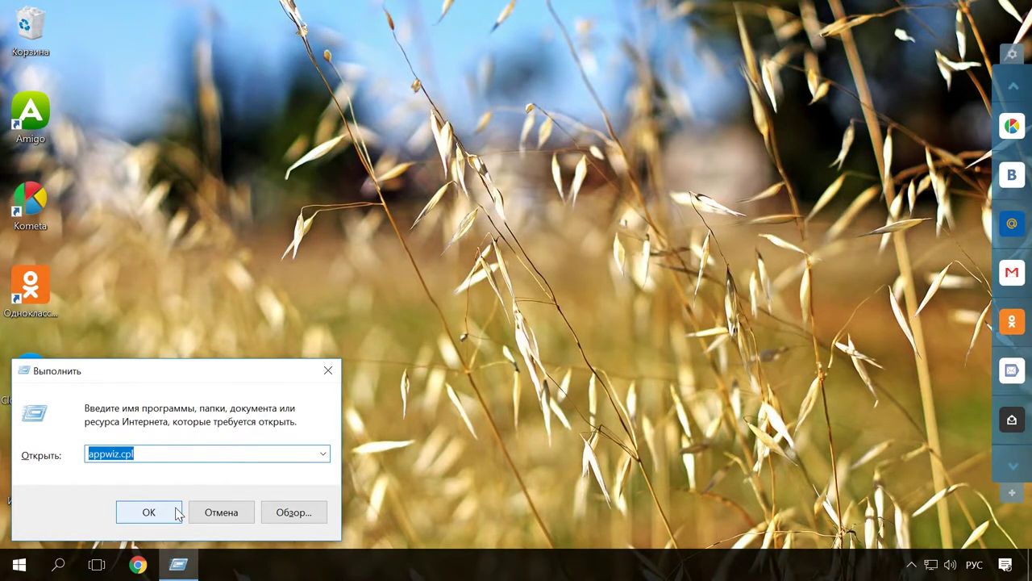
pyautogui.click(176, 512)
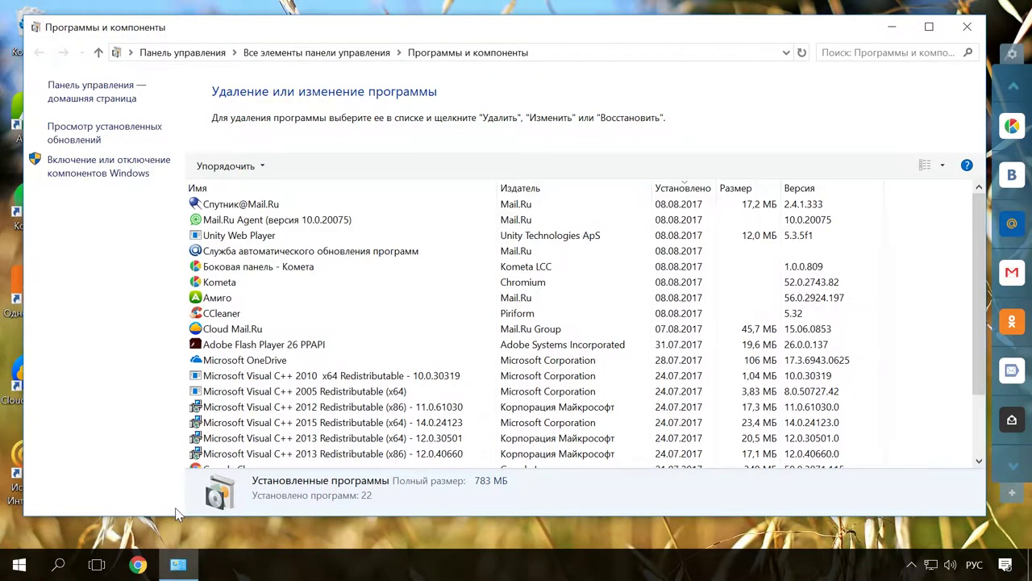
pyautogui.click(687, 190)
pyautogui.click(687, 191)
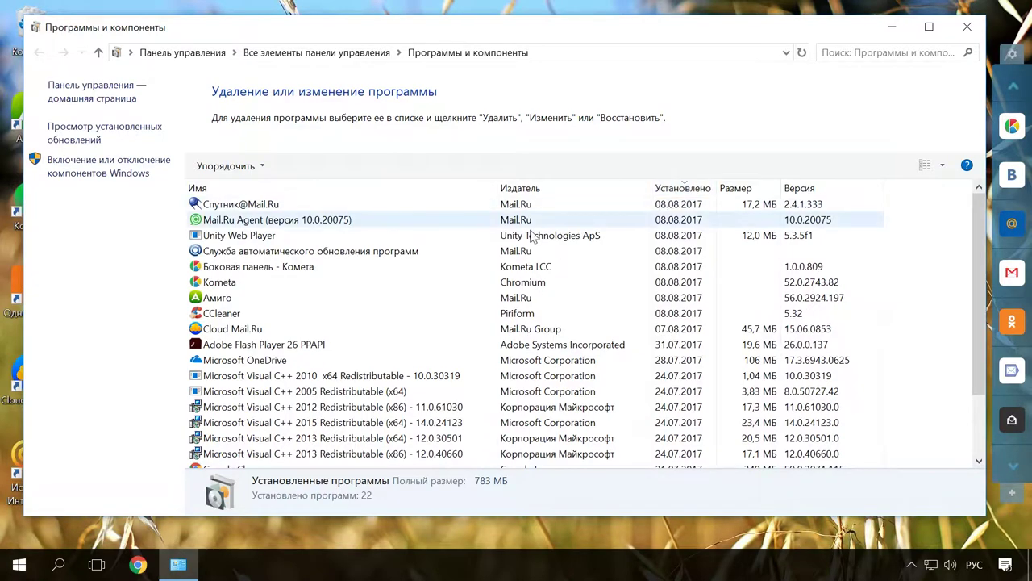
# - Try to uninstall Амиго from the installed programs list, and minimize the list window
pyautogui.click(244, 298)
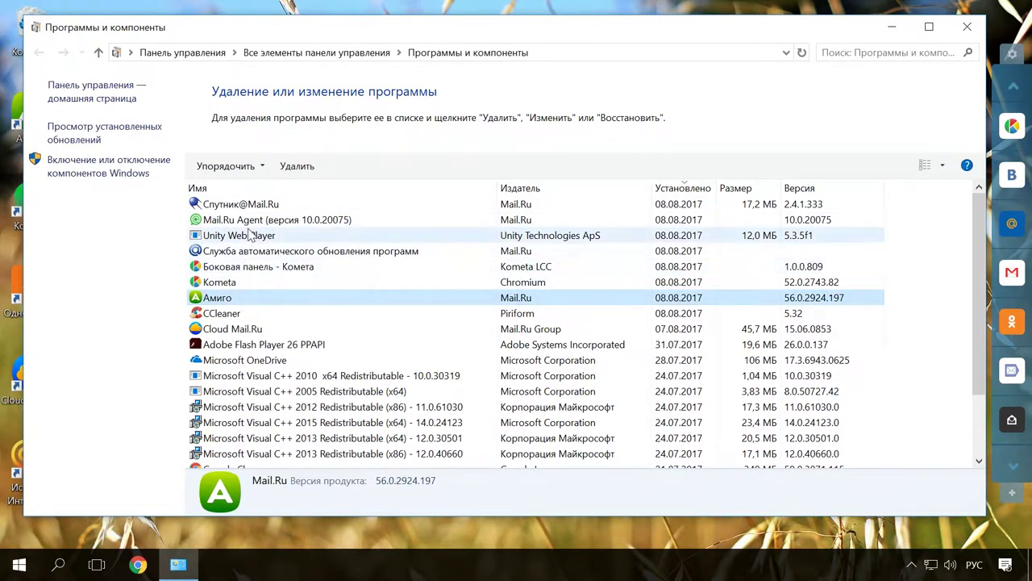
pyautogui.rightClick(303, 298)
pyautogui.click(357, 309)
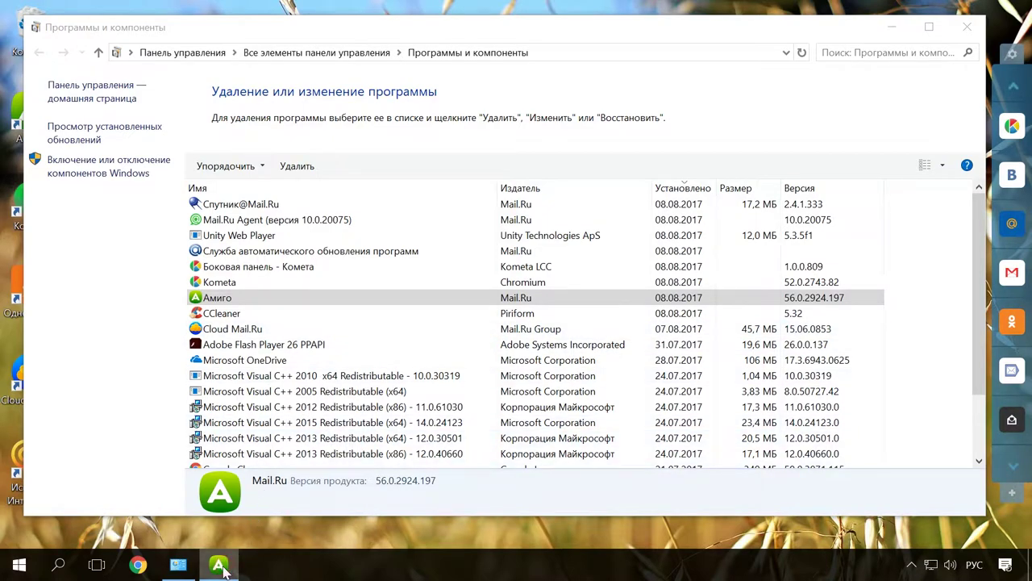
pyautogui.click(349, 304)
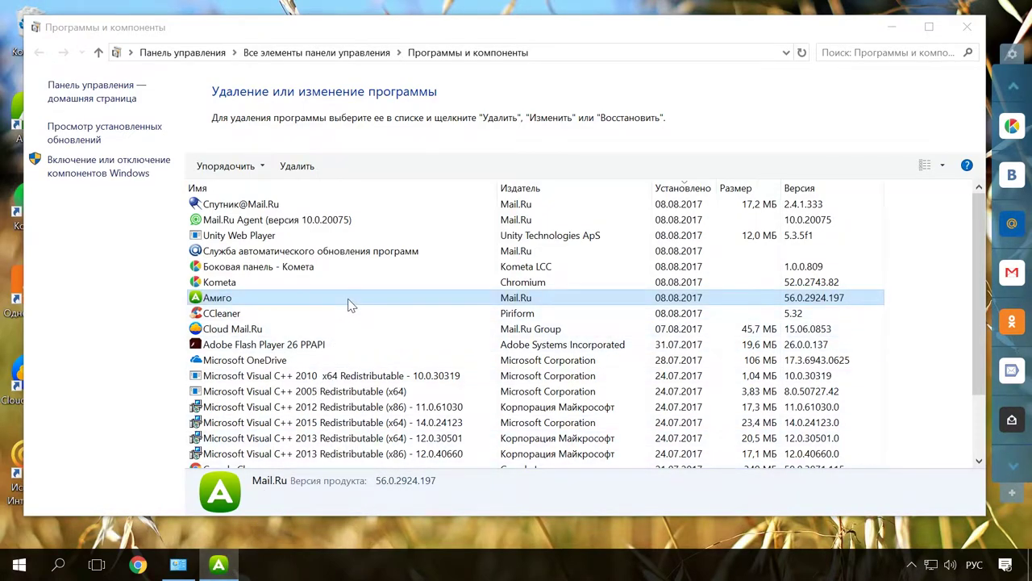
pyautogui.click(891, 28)
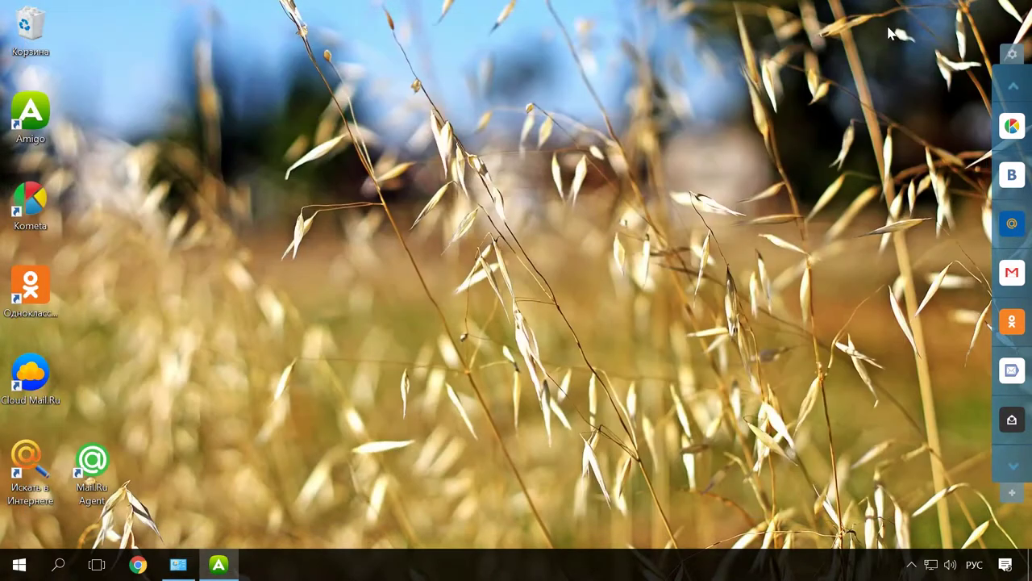
# - Open Task Manager and open the file location of the running Amigo (32 бита) app
pyautogui.rightClick(553, 562)
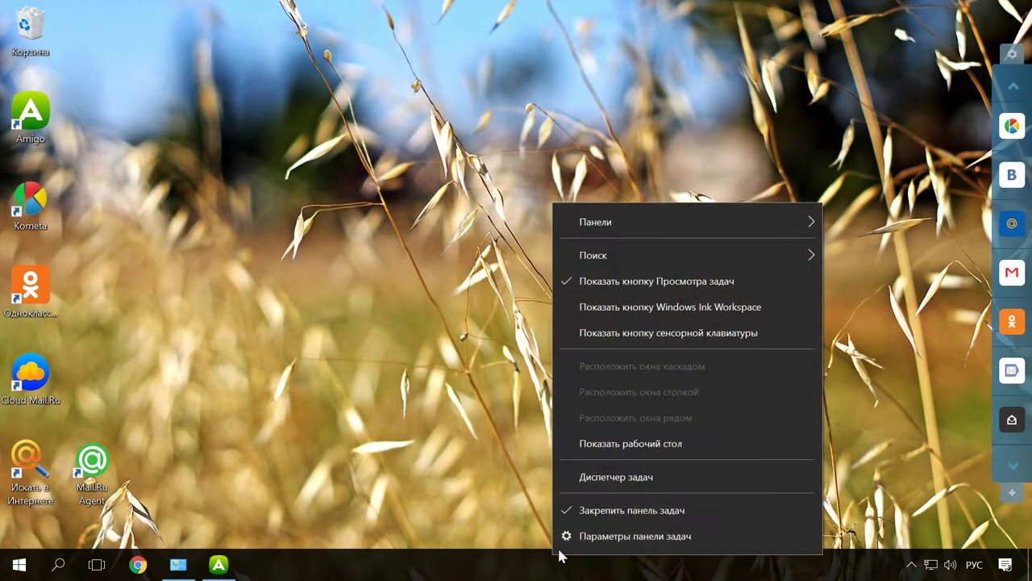
pyautogui.click(612, 478)
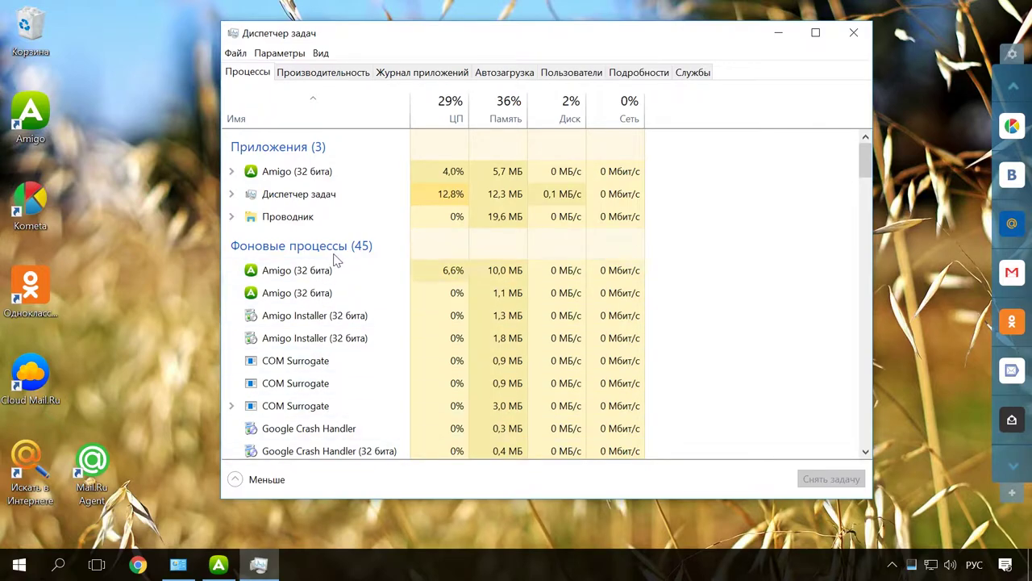
pyautogui.click(319, 173)
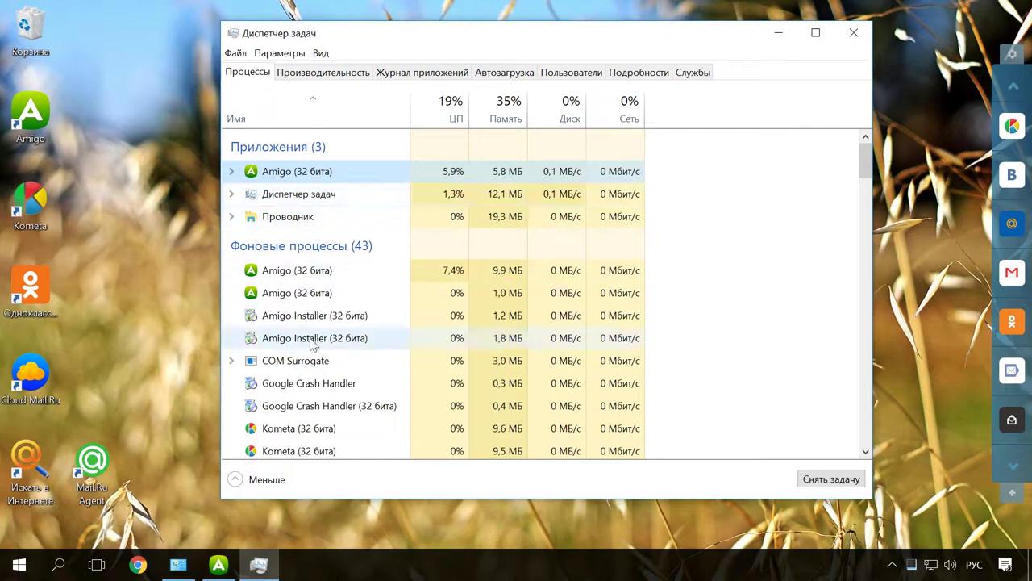
pyautogui.click(299, 429)
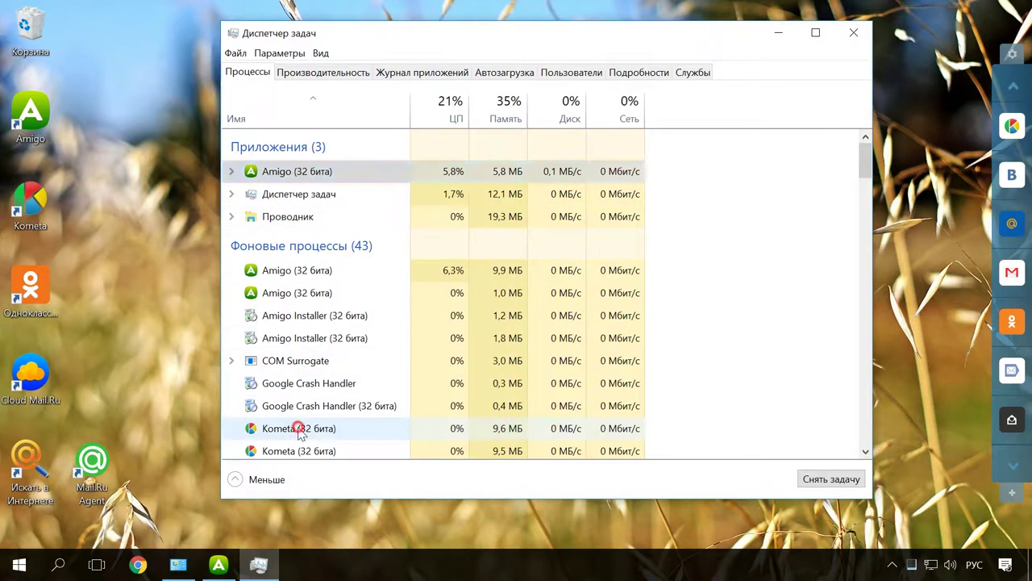
pyautogui.click(325, 171)
pyautogui.rightClick(341, 172)
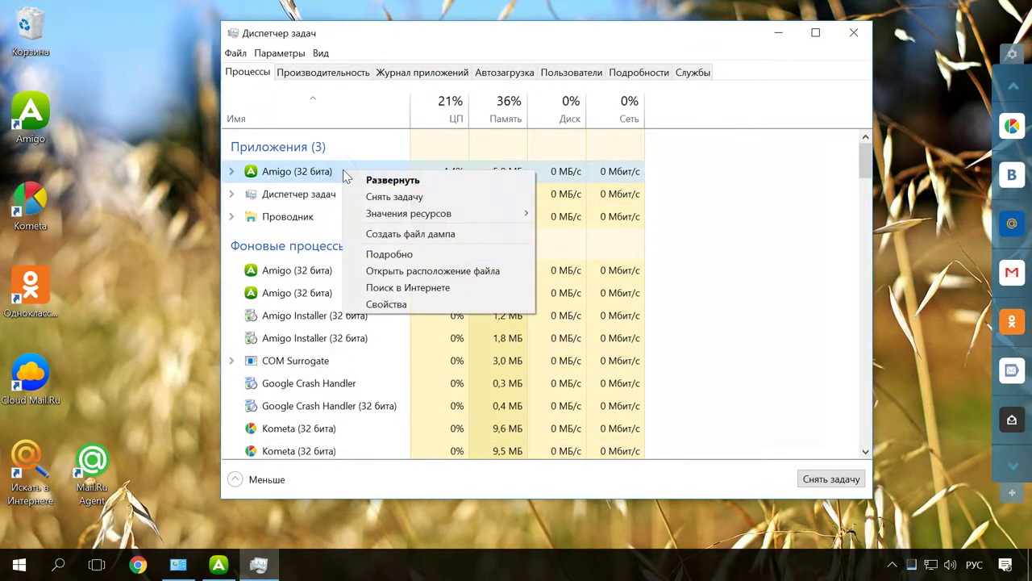
pyautogui.click(433, 271)
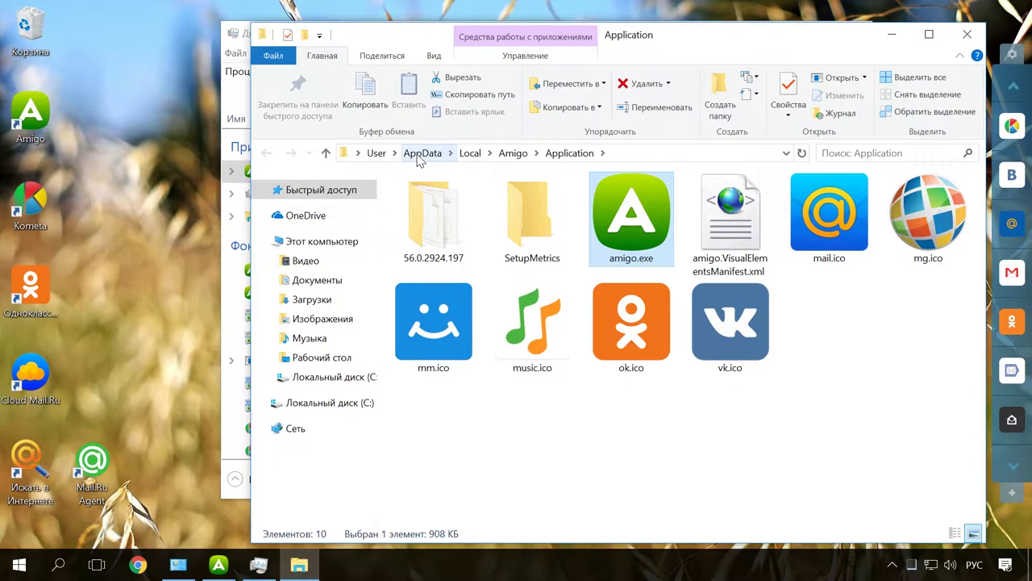
# - Return to Task Manager and end the Amigo (32 бита) app's task
pyautogui.click(891, 35)
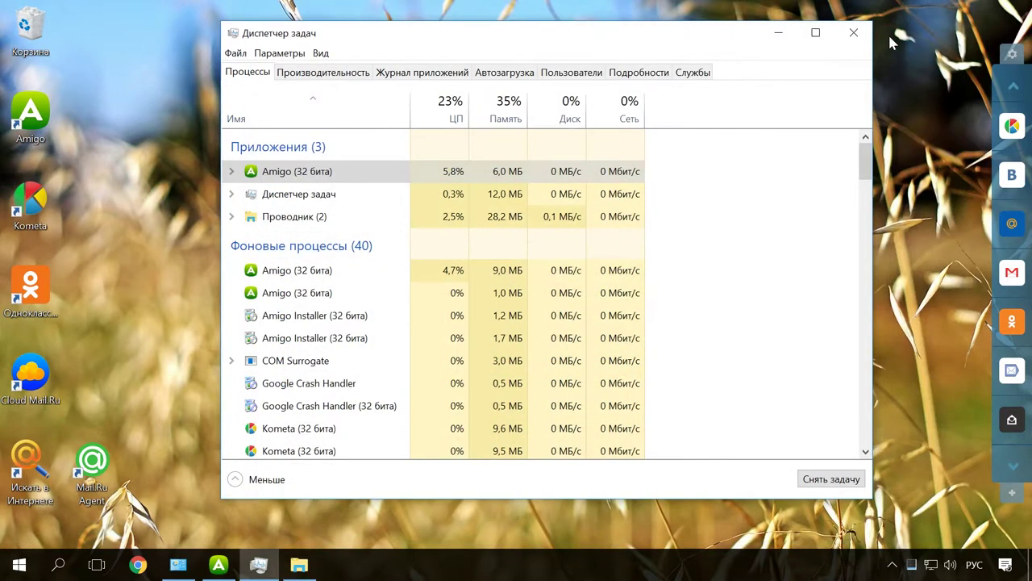
pyautogui.rightClick(352, 172)
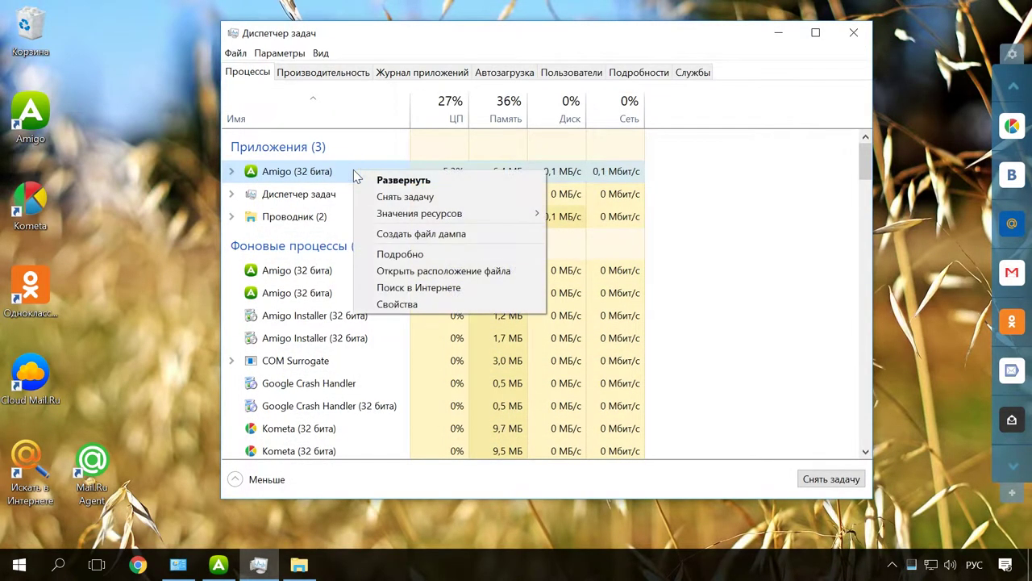
pyautogui.click(397, 199)
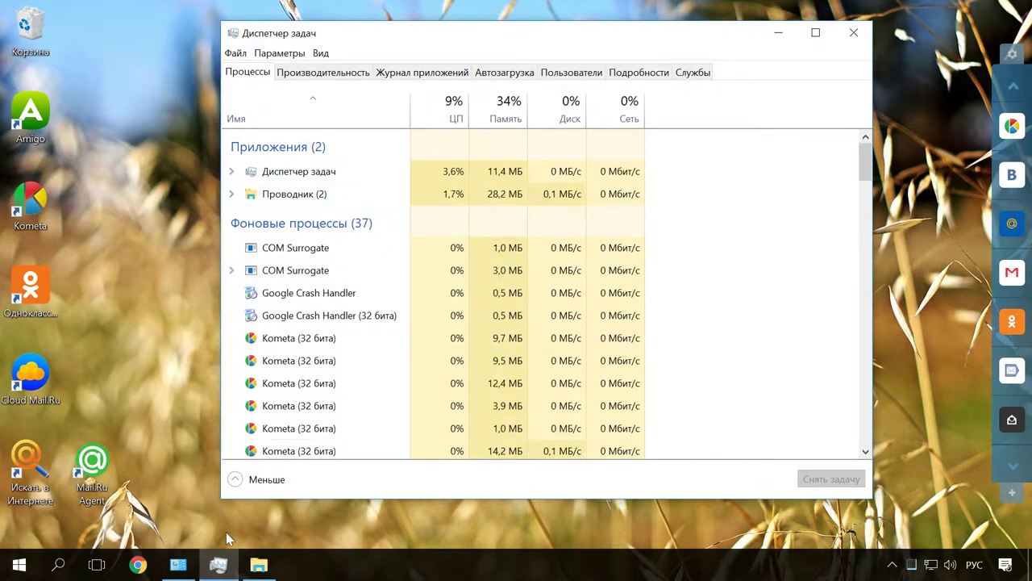
# - Go from Amigo's Application folder up to AppData\Local, delete the Amigo folder and minimize the Explorer window
pyautogui.click(261, 562)
pyautogui.click(513, 152)
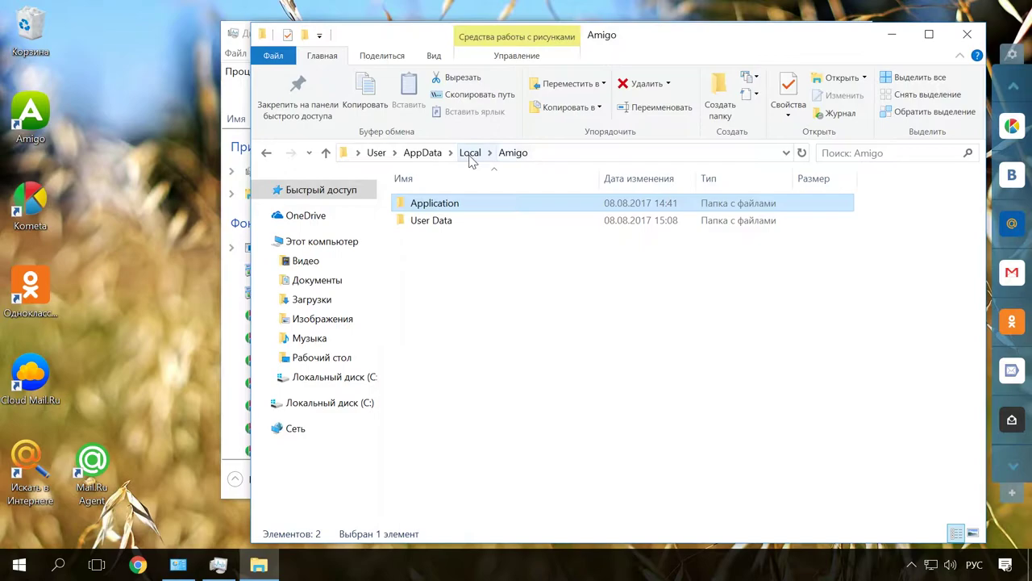
pyautogui.click(469, 153)
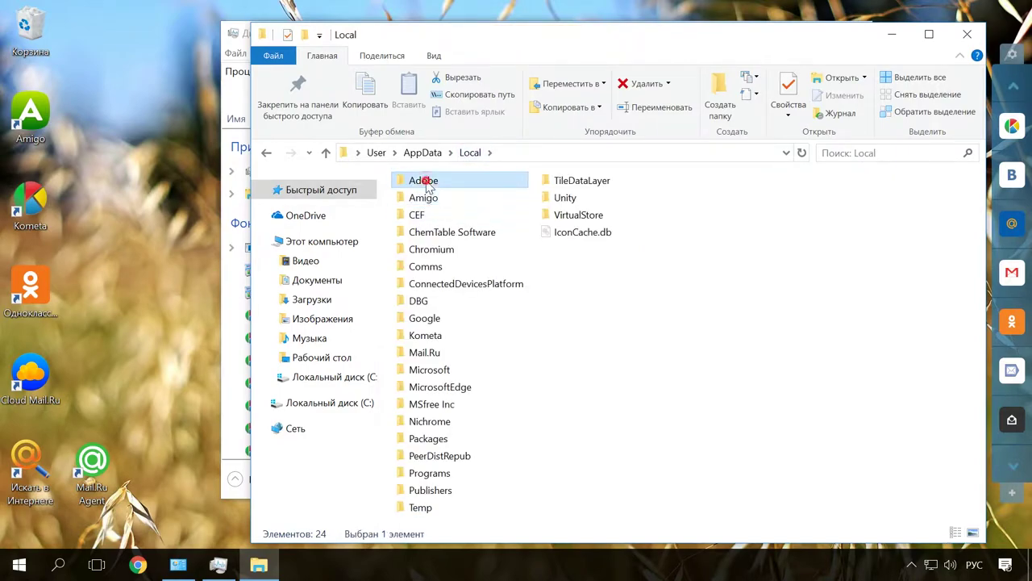
pyautogui.press('Delete')
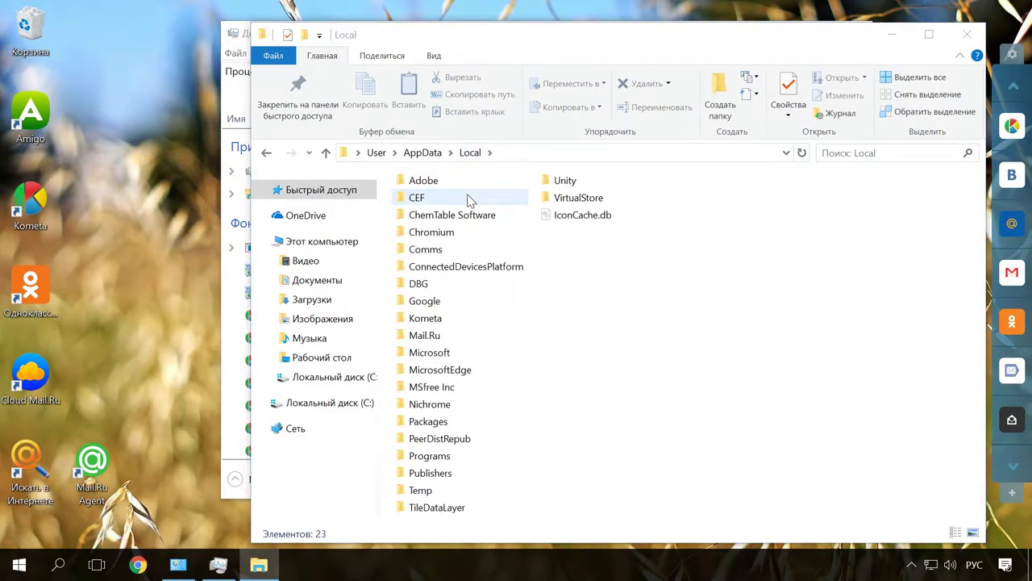
pyautogui.click(896, 34)
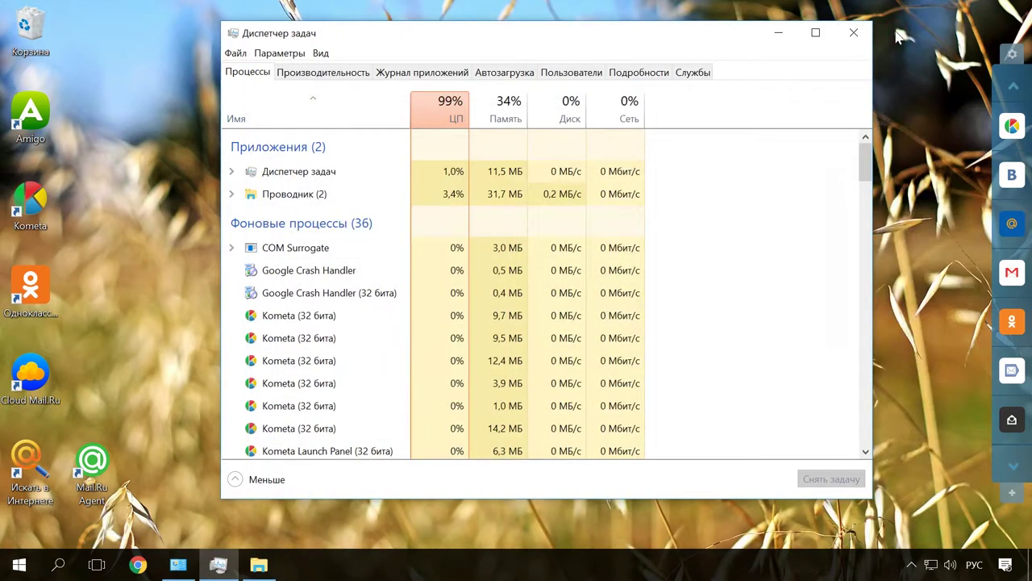
# - Uninstall Амиго in Программы и компоненты and agree to remove its entry from the list
pyautogui.click(178, 565)
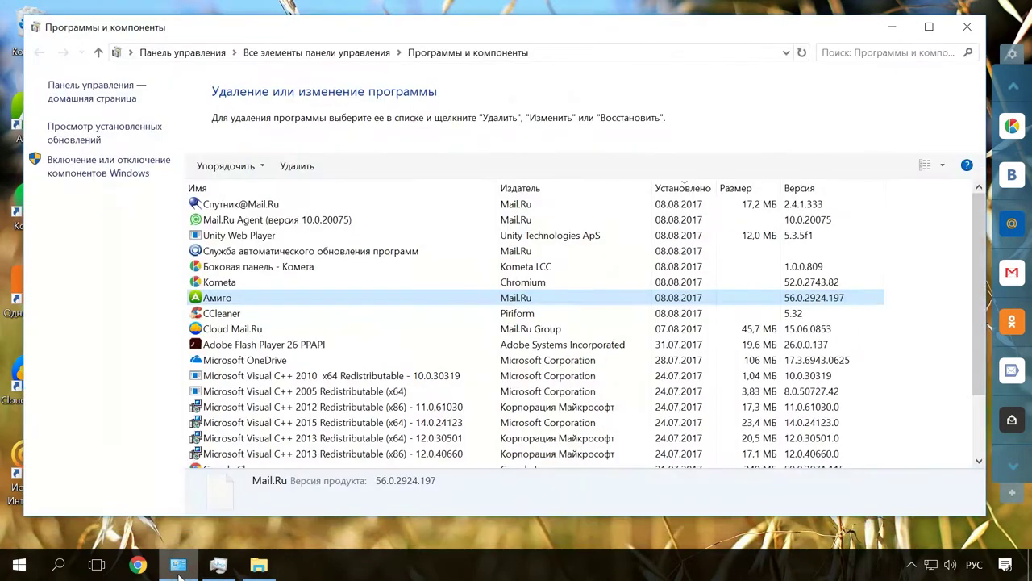
pyautogui.rightClick(272, 295)
pyautogui.click(322, 307)
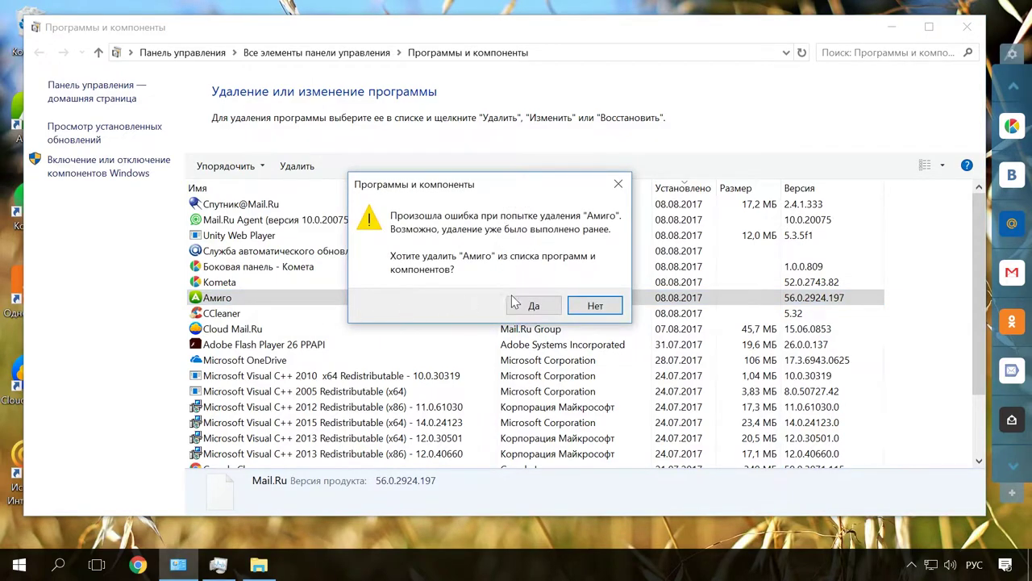
pyautogui.click(534, 305)
# - Look through the recently installed Kometa, Боковая панель - Комета, Mail.Ru update service and Unity Web Player entries
pyautogui.click(266, 283)
pyautogui.click(269, 266)
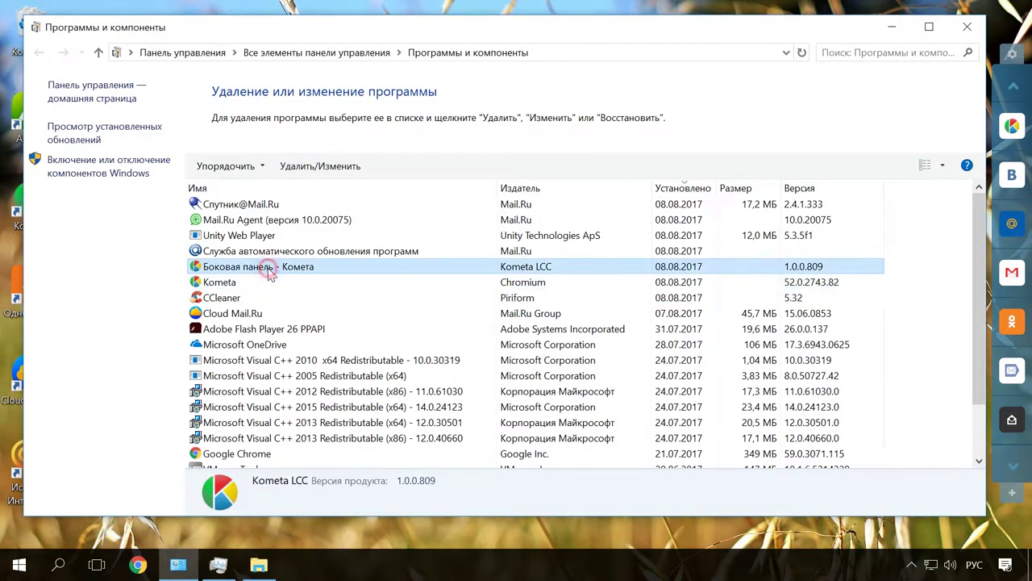
pyautogui.click(282, 252)
pyautogui.click(276, 235)
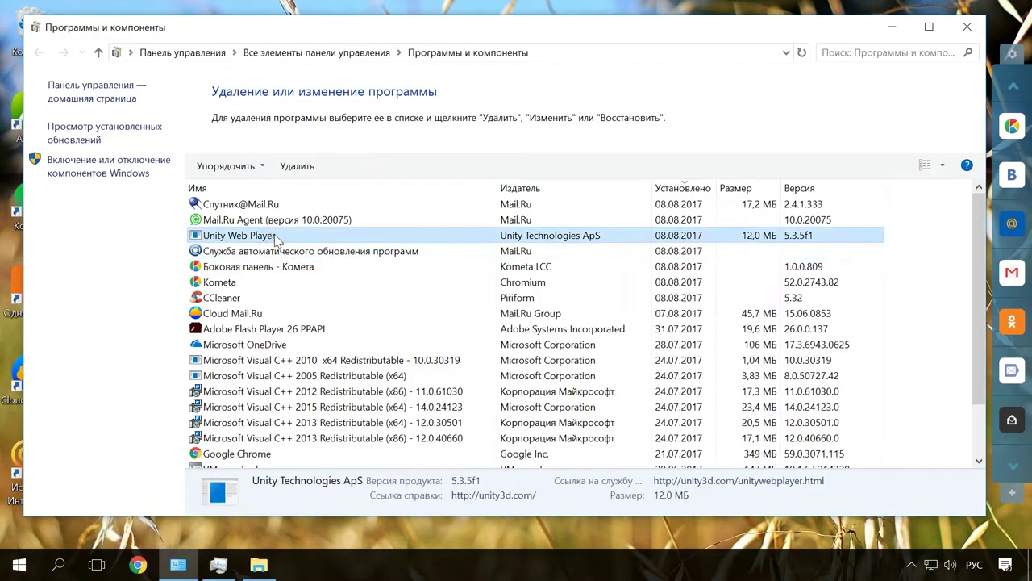
pyautogui.click(892, 26)
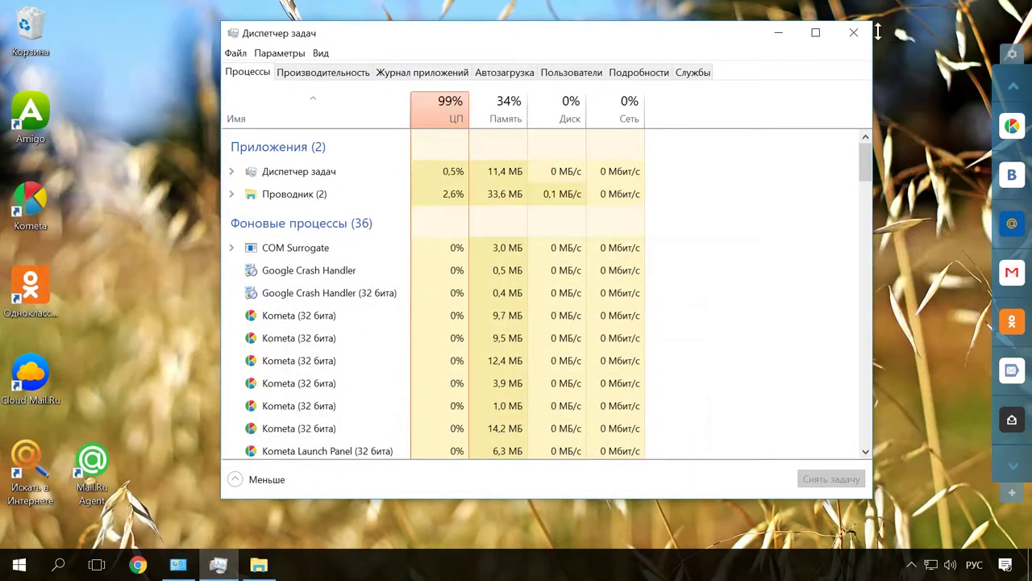
# - Open the file location of the Mail.Ru updater process and go up to the AppData\Local folder
pyautogui.scroll(-2, 418, 328)
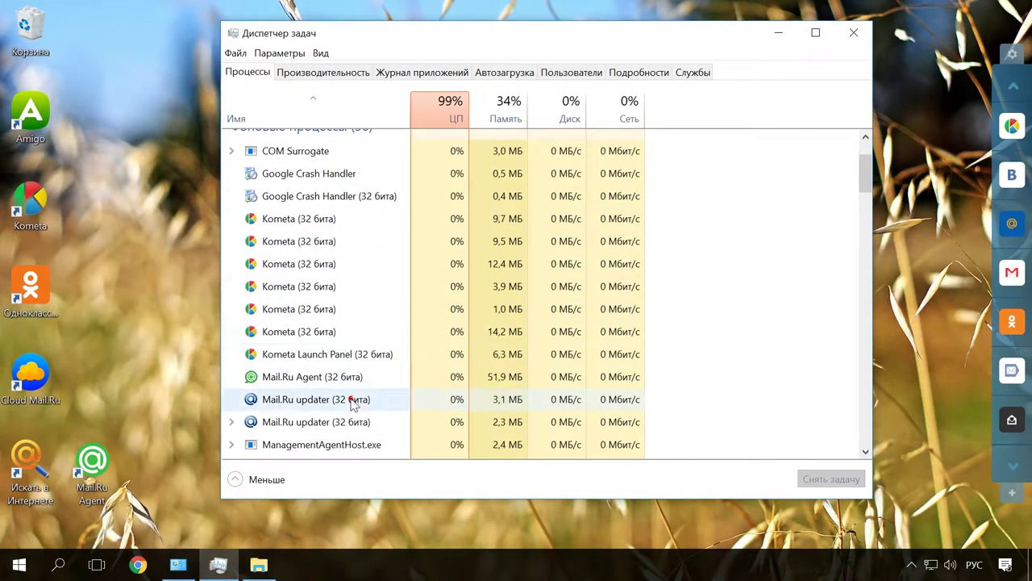
pyautogui.click(385, 402)
pyautogui.scroll(-1, 385, 402)
pyautogui.rightClick(381, 354)
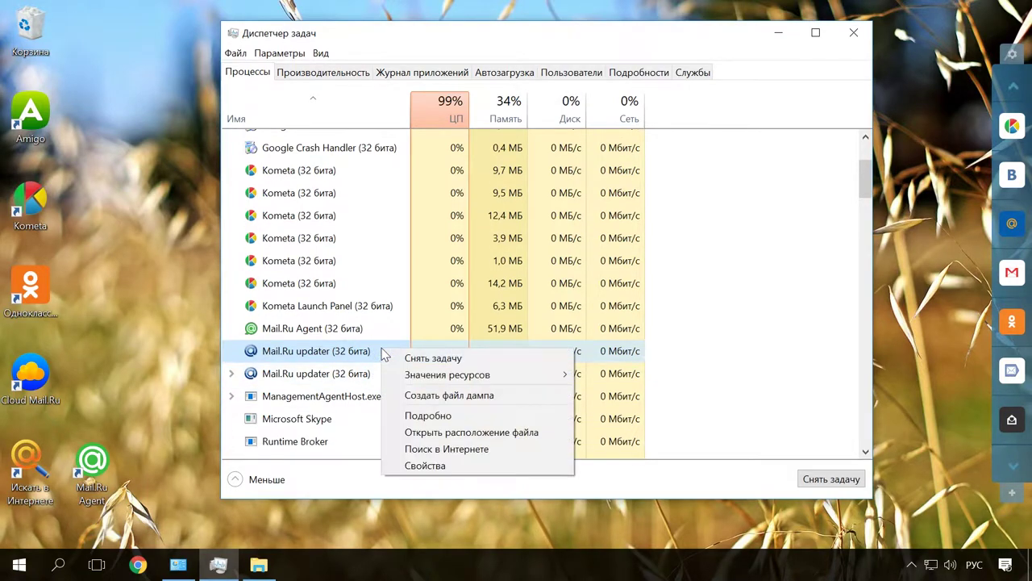
pyautogui.click(475, 433)
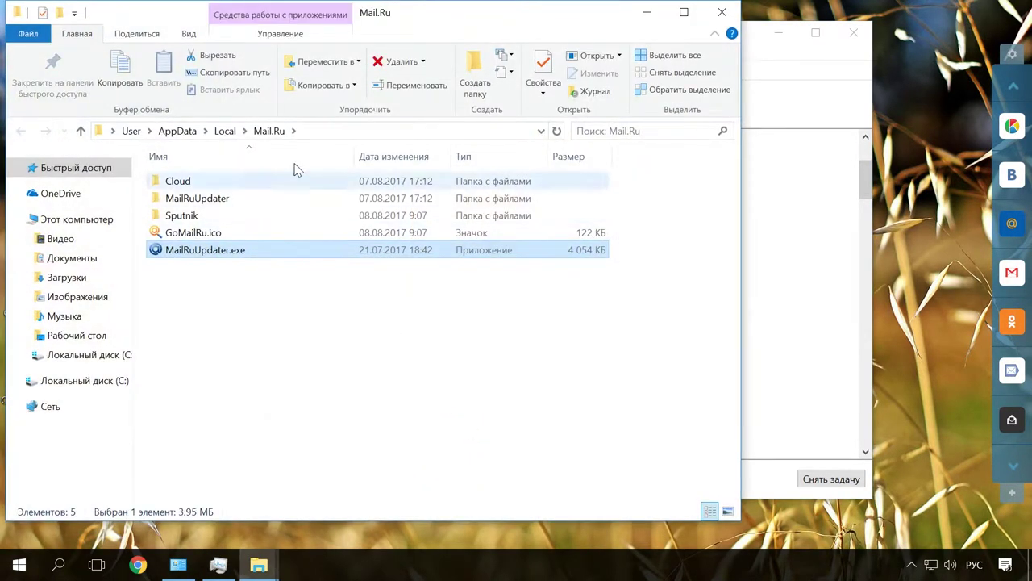
pyautogui.click(225, 131)
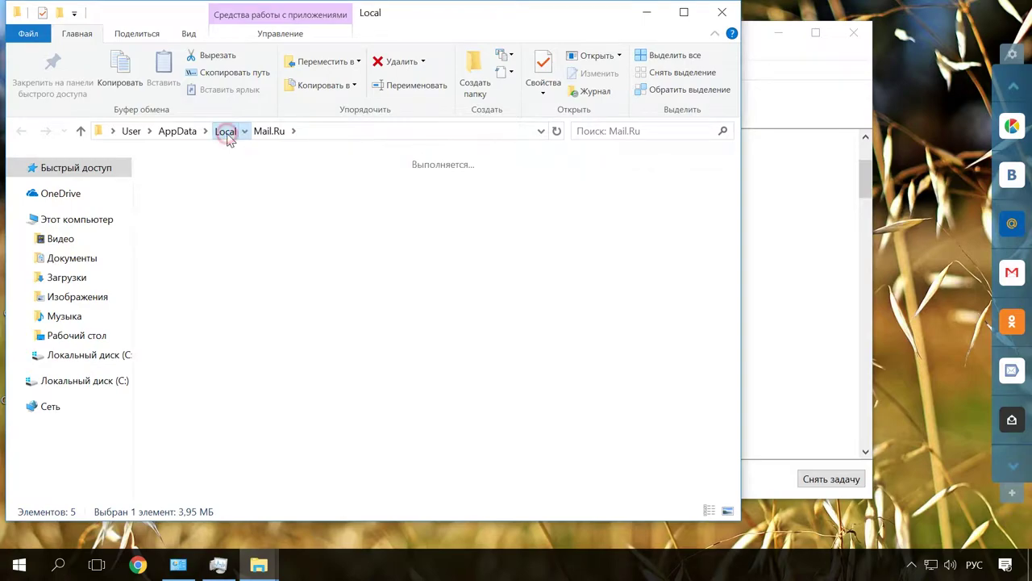
# - Try to delete the Mail.Ru folder from AppData\Local, retrying once before cancelling
pyautogui.rightClick(203, 313)
pyautogui.click(242, 258)
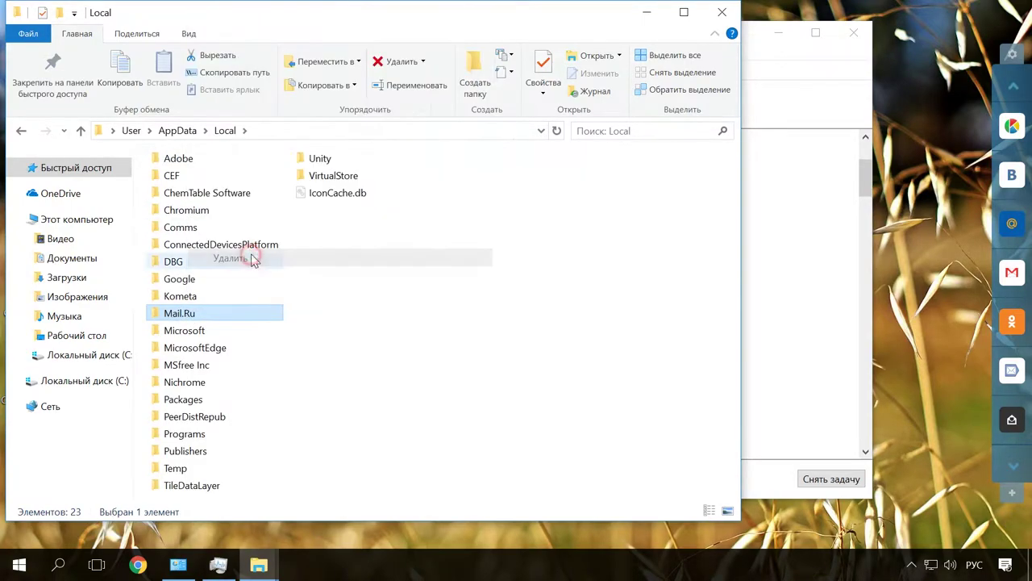
pyautogui.click(336, 274)
pyautogui.click(336, 275)
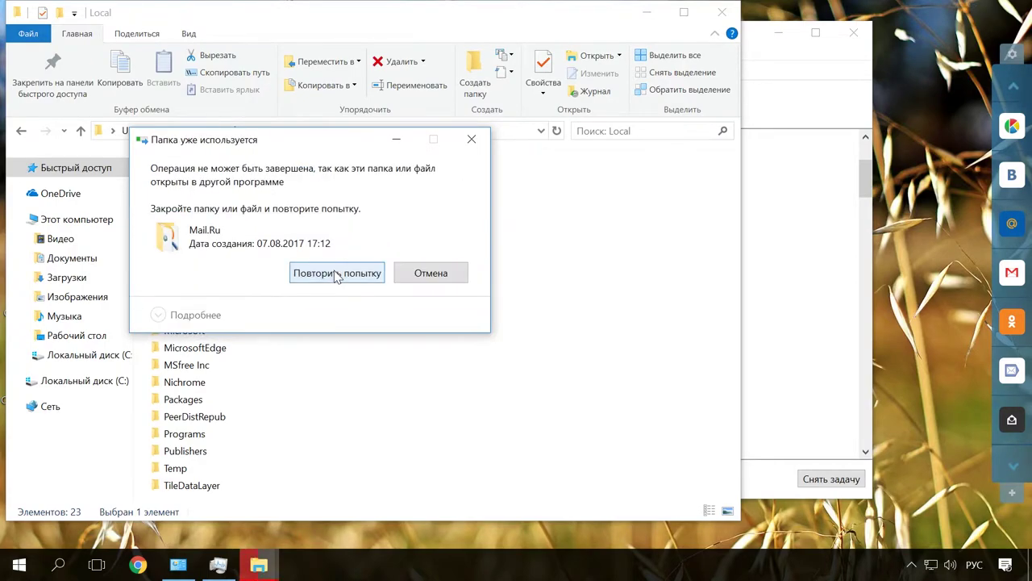
pyautogui.click(431, 273)
# - End both Mail.Ru updater (32 бита) processes in Task Manager
pyautogui.click(760, 489)
pyautogui.rightClick(369, 356)
pyautogui.click(414, 363)
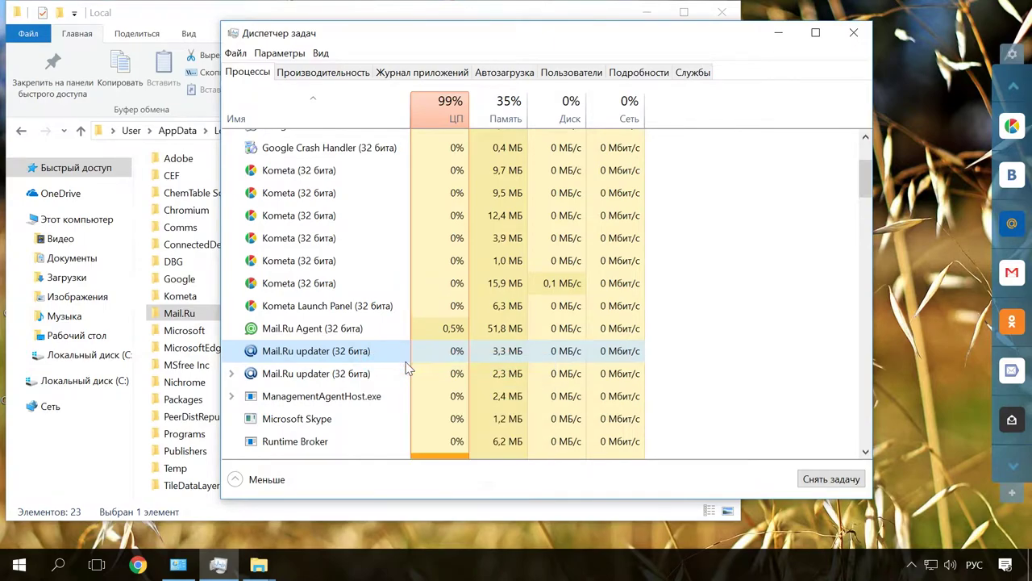
pyautogui.rightClick(386, 356)
pyautogui.click(425, 387)
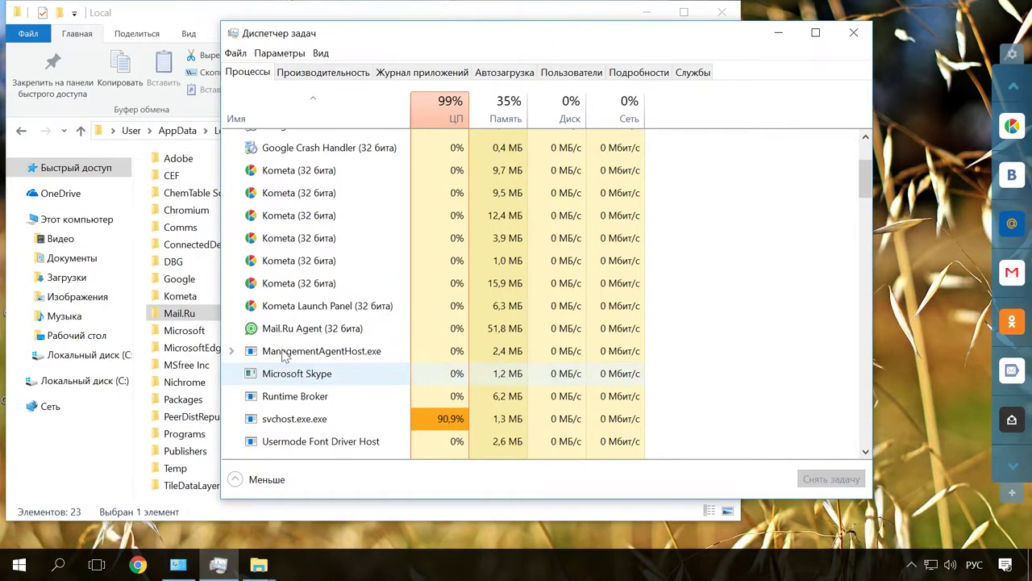
# - Delete the Mail.Ru folder from AppData\Local
pyautogui.click(216, 313)
pyautogui.rightClick(216, 313)
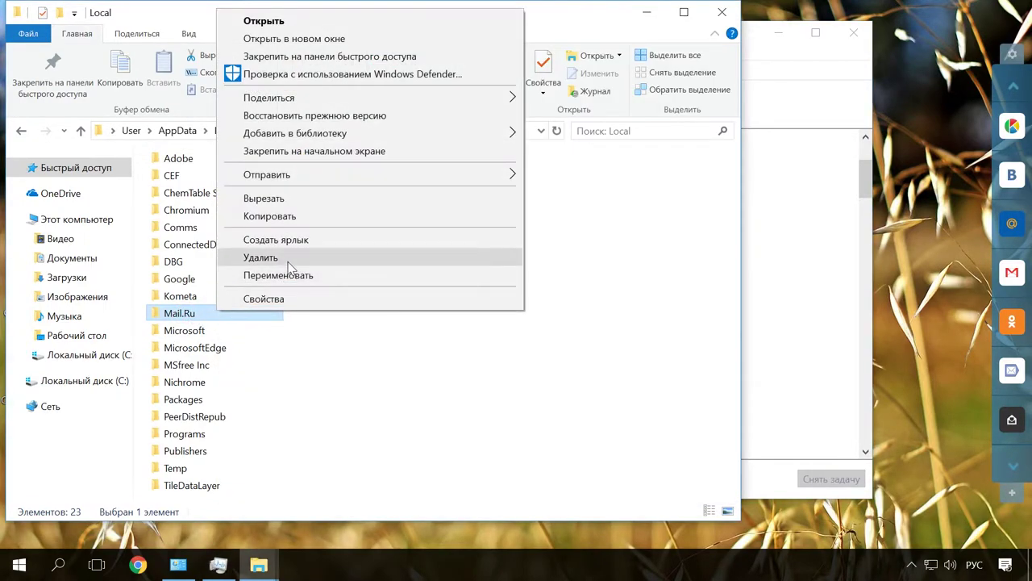
pyautogui.click(278, 257)
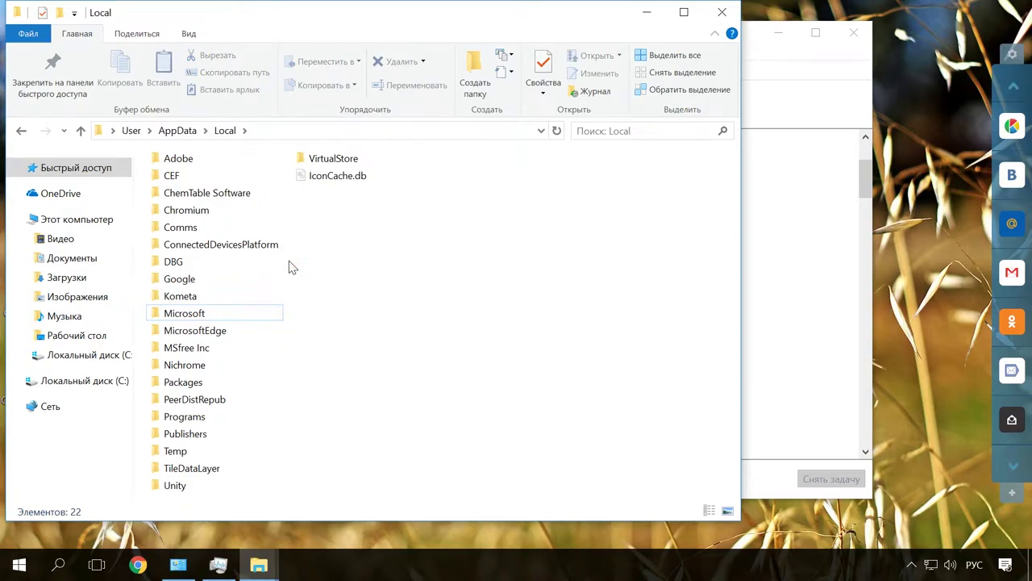
# - Remove the leftover Mail.Ru entry from the installed programs in Программы и компоненты and minimize that window
pyautogui.click(178, 564)
pyautogui.rightClick(325, 254)
pyautogui.click(379, 266)
pyautogui.click(526, 323)
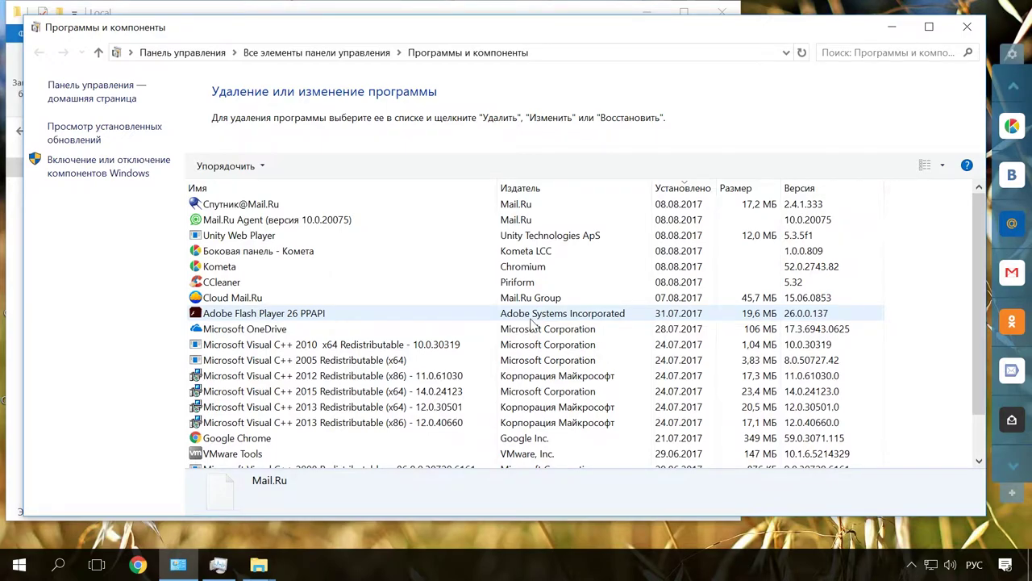
pyautogui.click(892, 27)
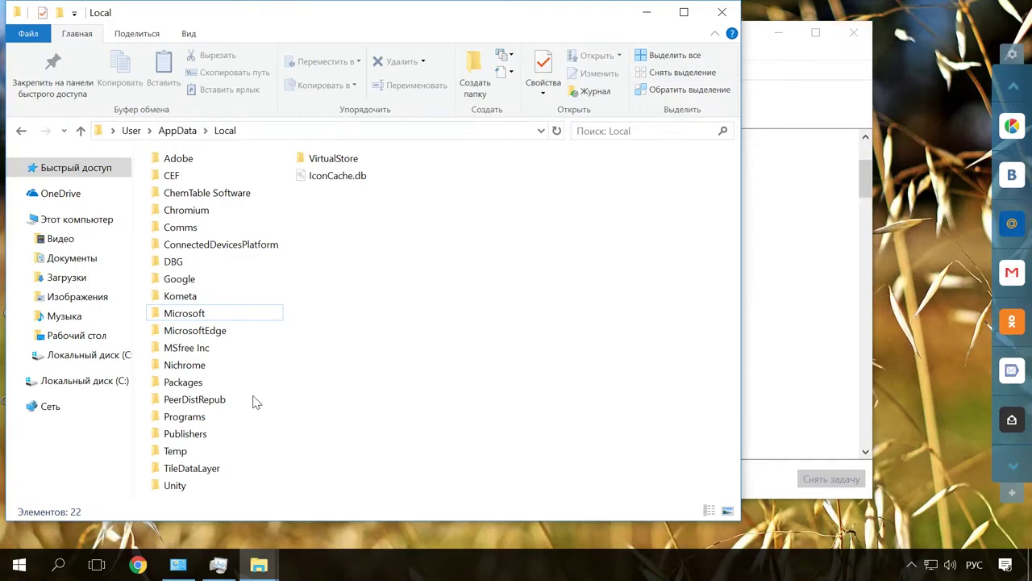
# - Open the Temp folder in AppData\Local and locate leftover files such as GoMailRu.ico, MailRu.ico and MailRuSputnik.log
pyautogui.click(179, 451)
pyautogui.doubleClick(179, 451)
pyautogui.moveTo(318, 17); pyautogui.dragTo(553, 27)
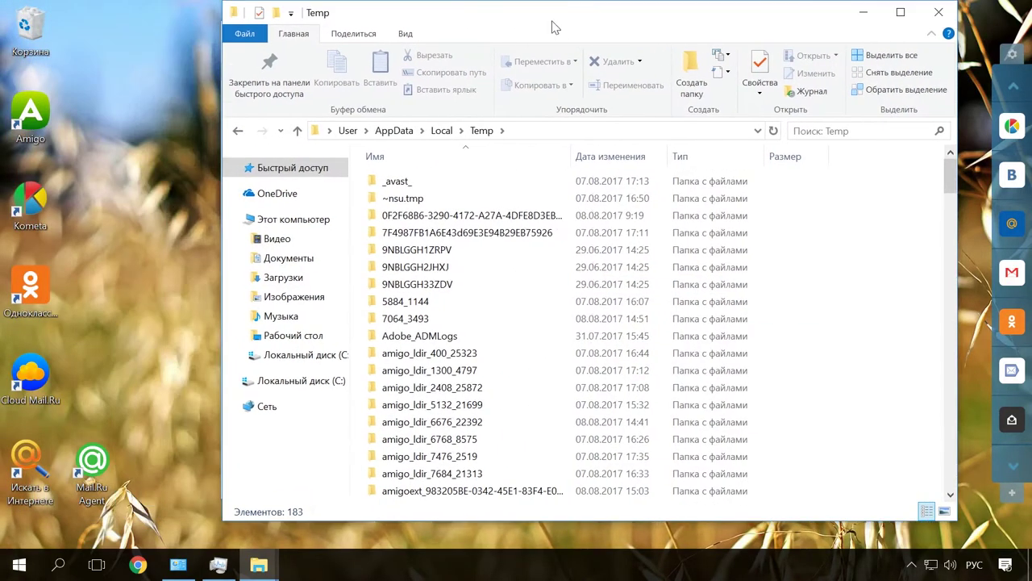
pyautogui.scroll(-20, 525, 281)
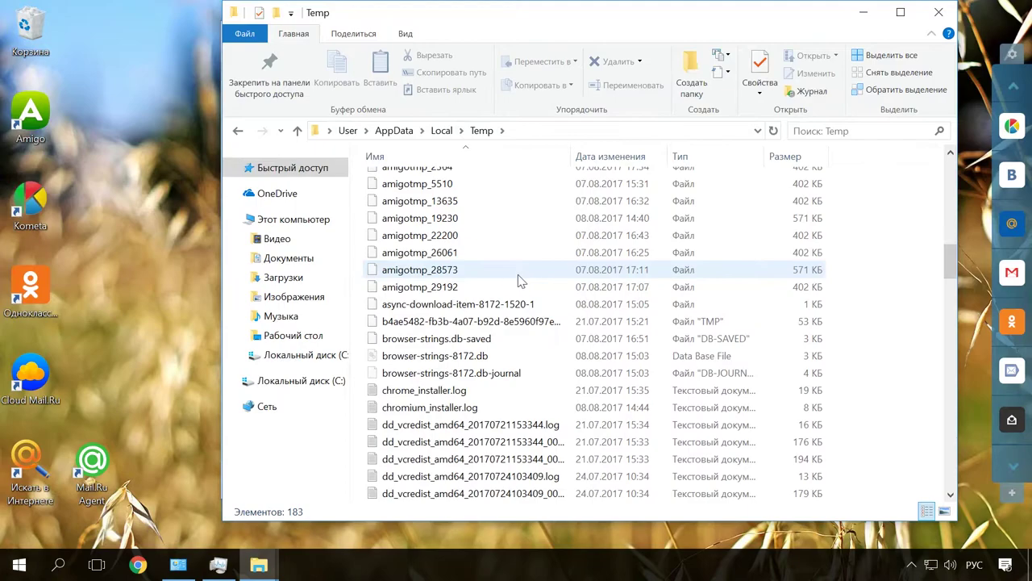
pyautogui.scroll(-6, 507, 284)
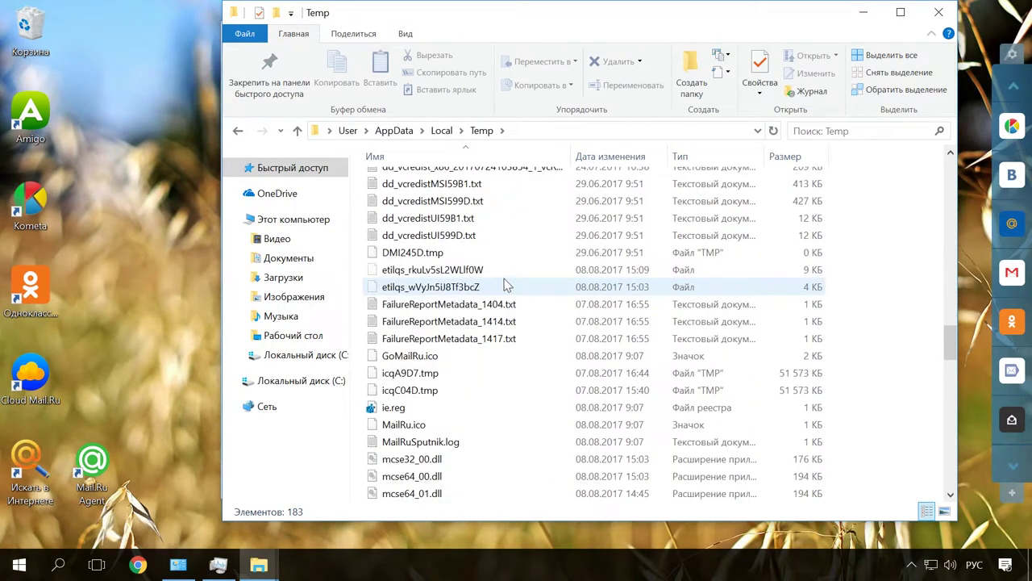
pyautogui.click(414, 425)
pyautogui.click(439, 442)
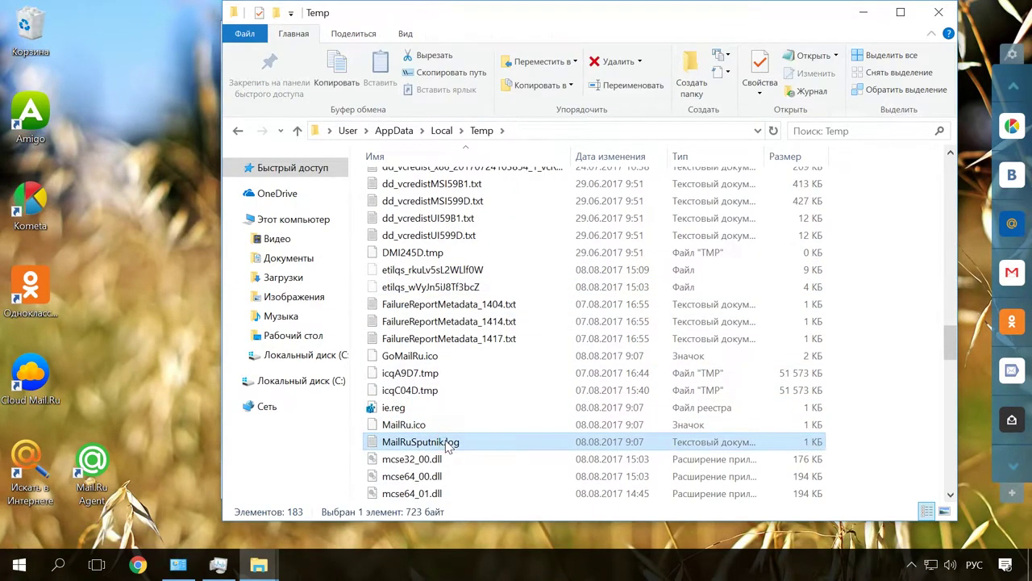
pyautogui.click(417, 358)
# - Delete all contents of the Temp folder, continuing with administrator rights, and close the folder window and Task Manager
pyautogui.click(887, 55)
pyautogui.rightClick(687, 252)
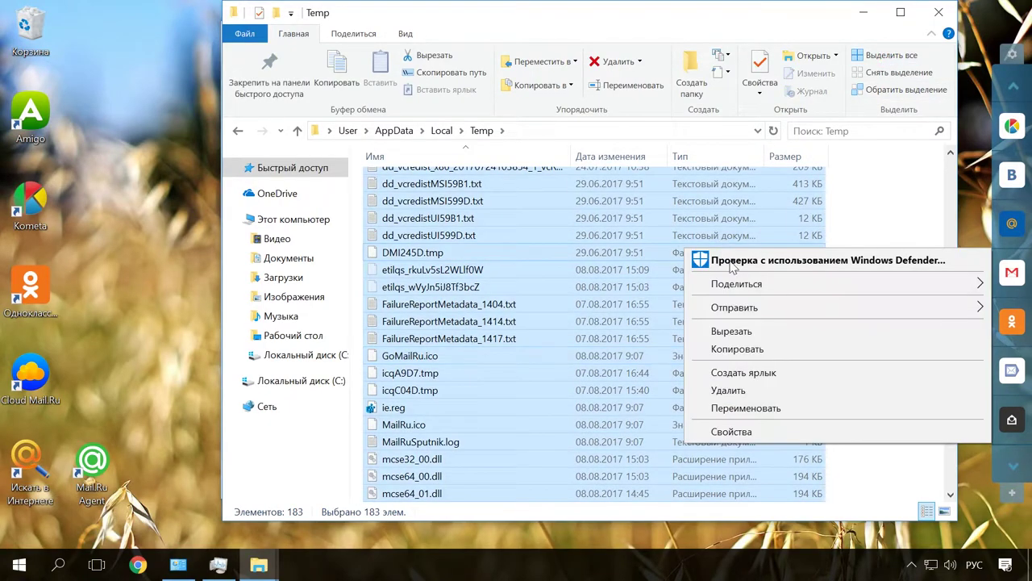
pyautogui.click(726, 391)
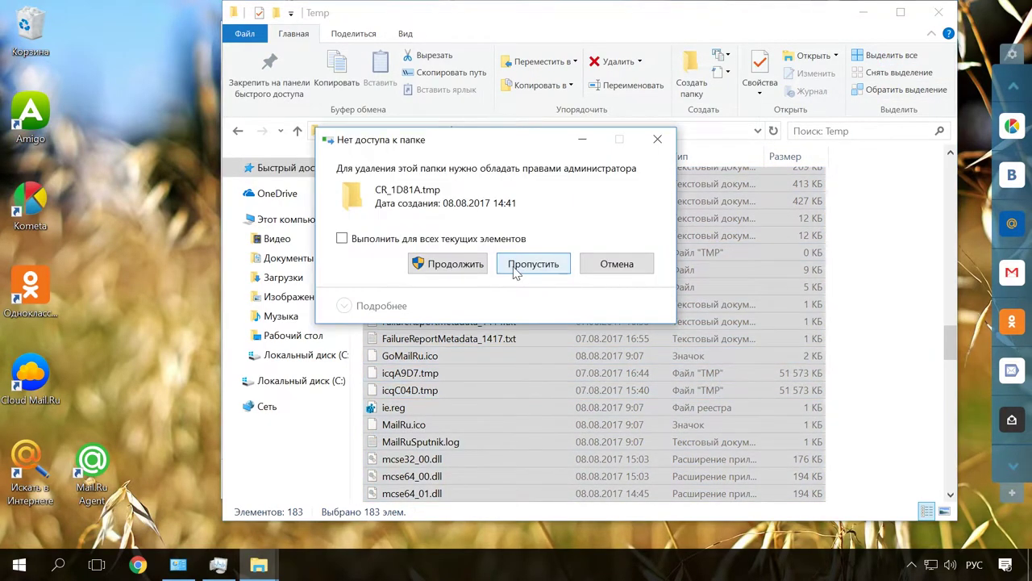
pyautogui.click(455, 266)
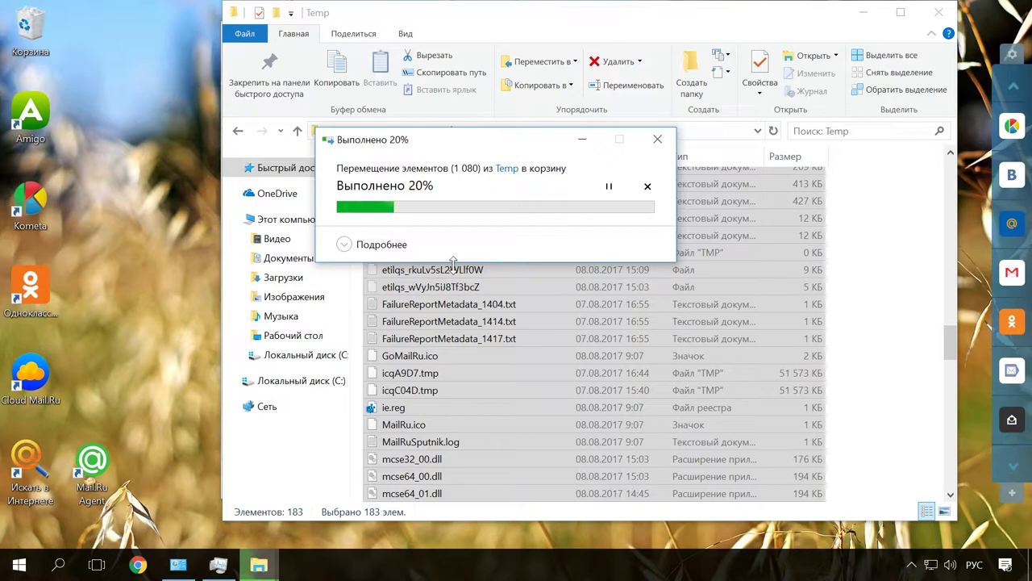
pyautogui.click(517, 322)
pyautogui.click(494, 297)
pyautogui.click(525, 323)
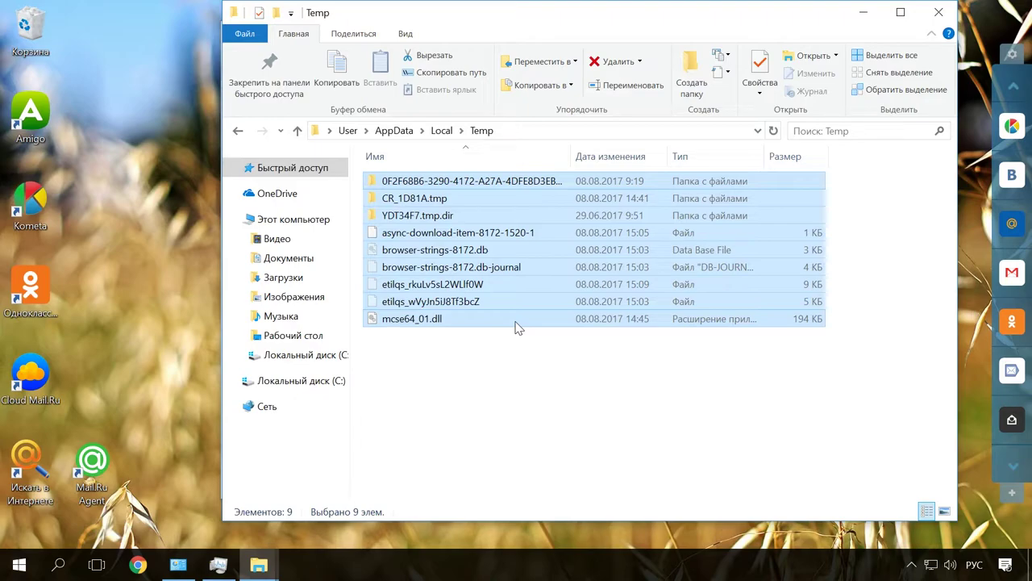
pyautogui.click(936, 13)
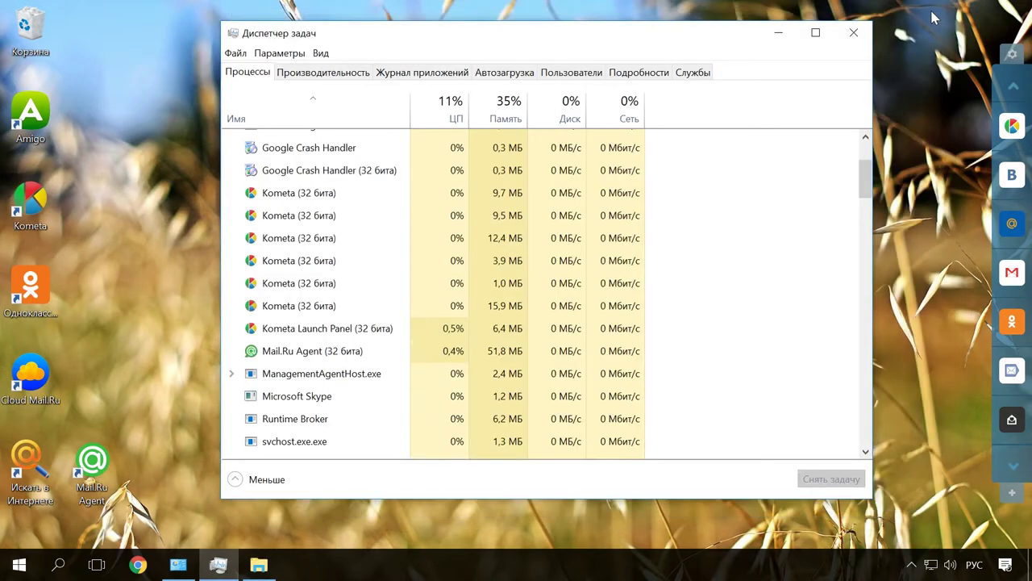
pyautogui.click(853, 32)
# - Open CCleaner to view its Cleaner options and close it
pyautogui.press('super')
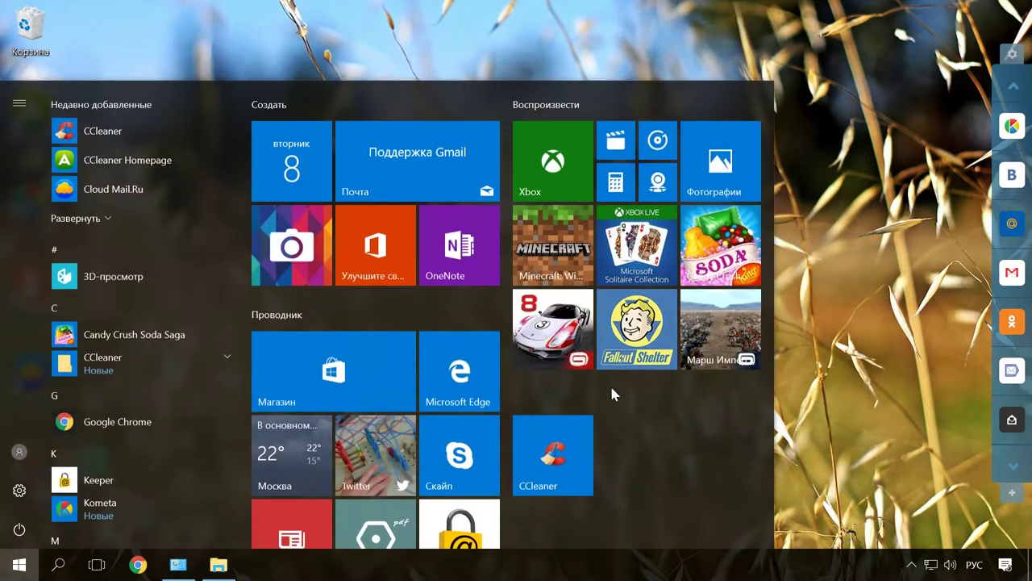
pyautogui.click(567, 441)
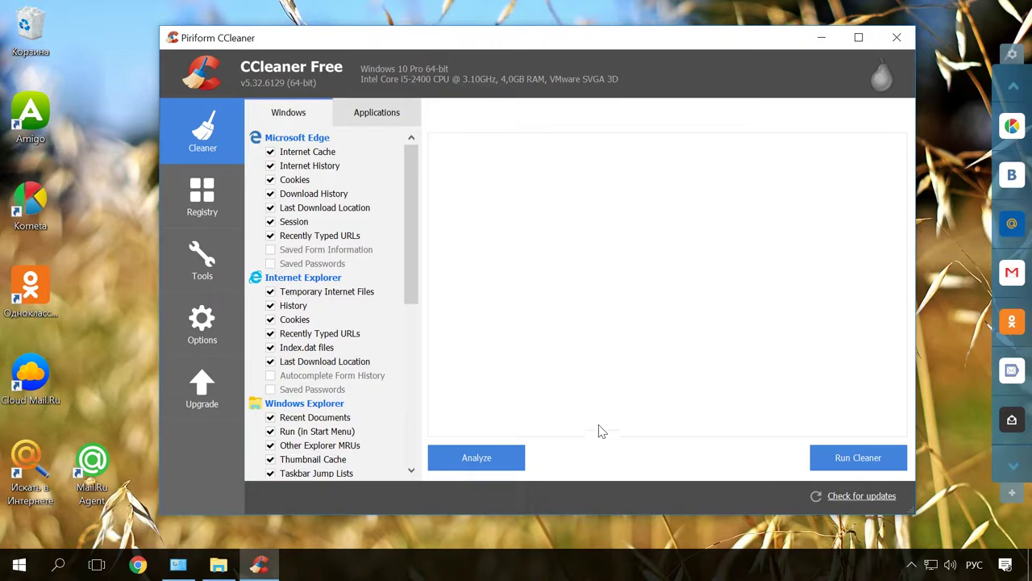
pyautogui.click(895, 40)
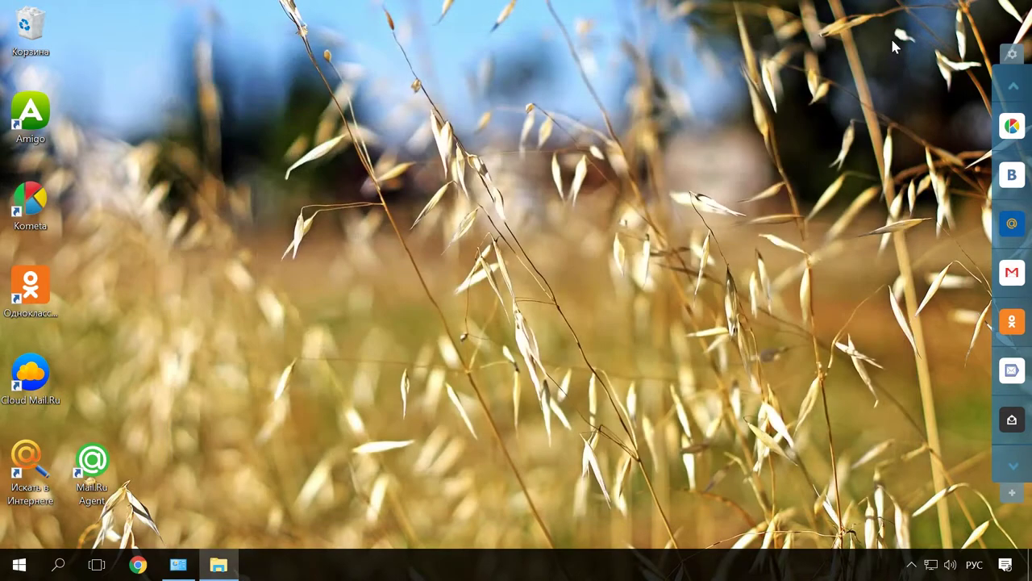
# - Switch to Google Chrome and disable the "Домашняя страница - Mail.Ru" extension controlling the home page in the settings
pyautogui.click(138, 564)
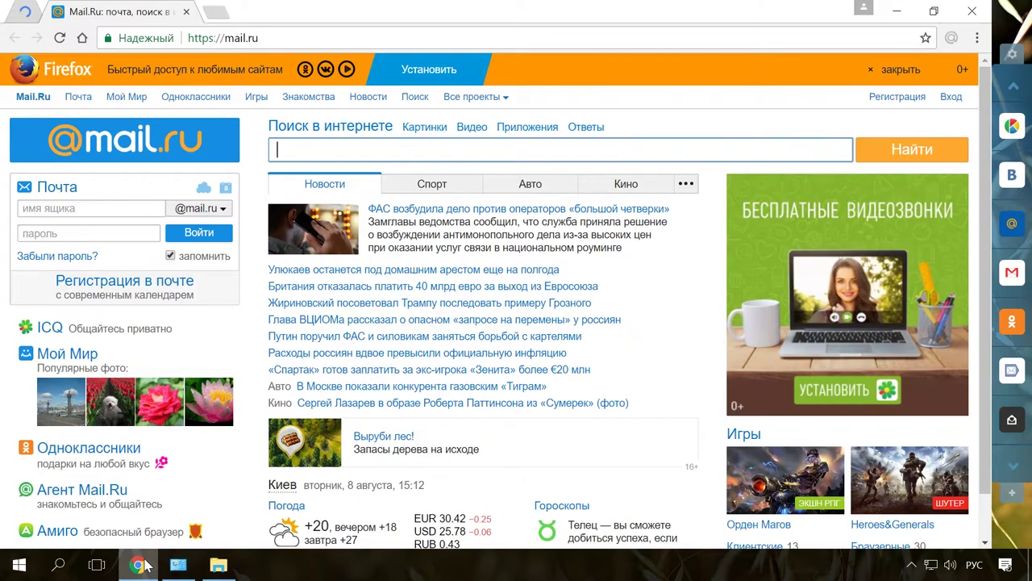
pyautogui.click(978, 41)
pyautogui.click(738, 327)
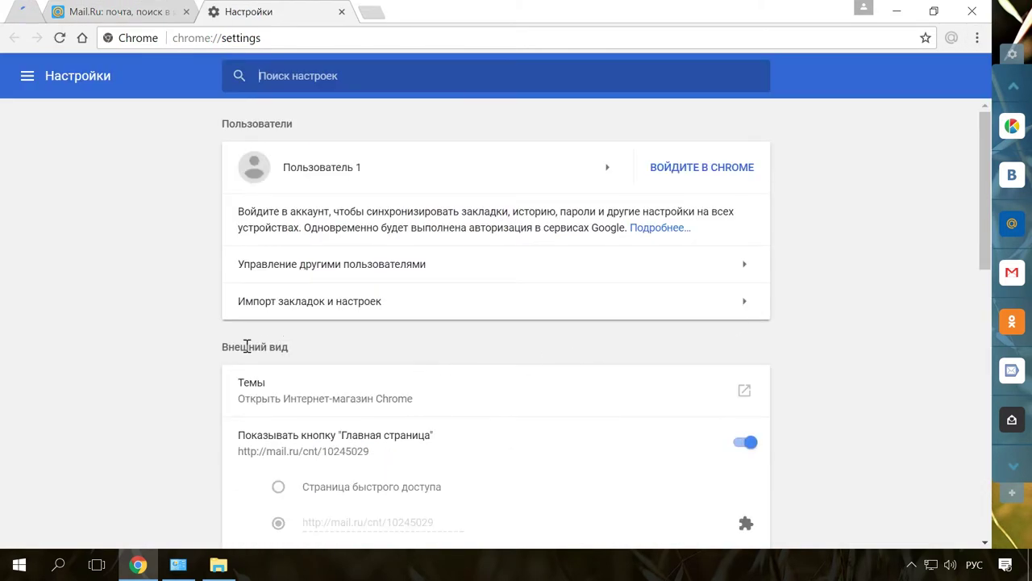
pyautogui.scroll(-3, 245, 332)
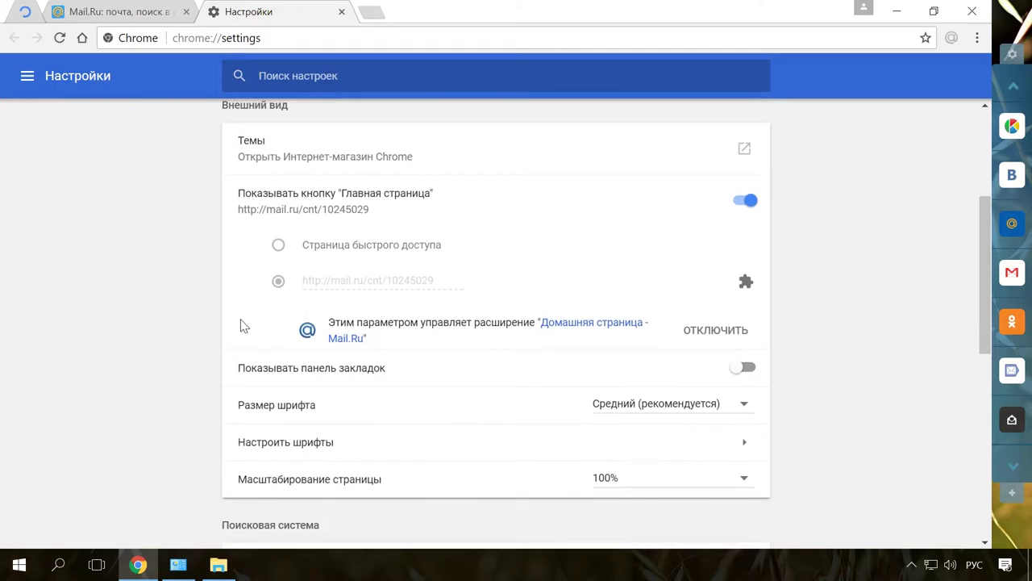
pyautogui.click(729, 335)
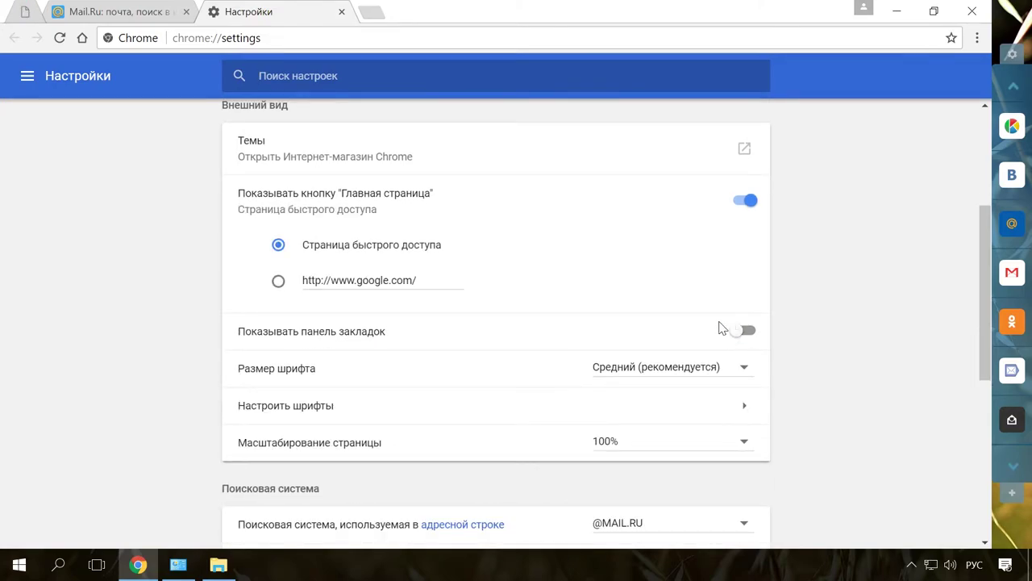
# - Remove the "Домашняя страница - Mail.Ru" extension from Chrome's extensions and close the Расширения page
pyautogui.click(977, 38)
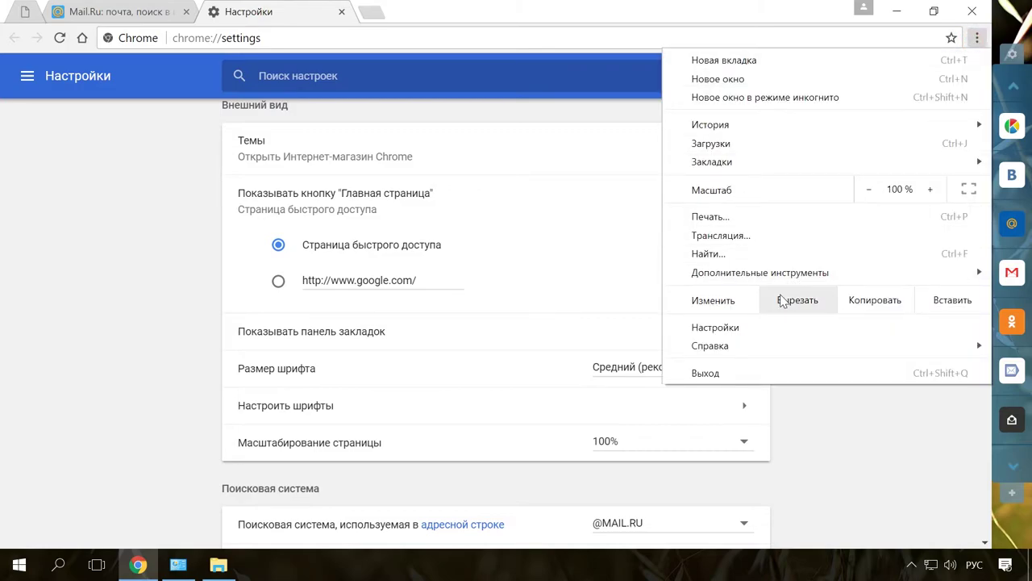
pyautogui.moveTo(776, 272)
pyautogui.click(497, 335)
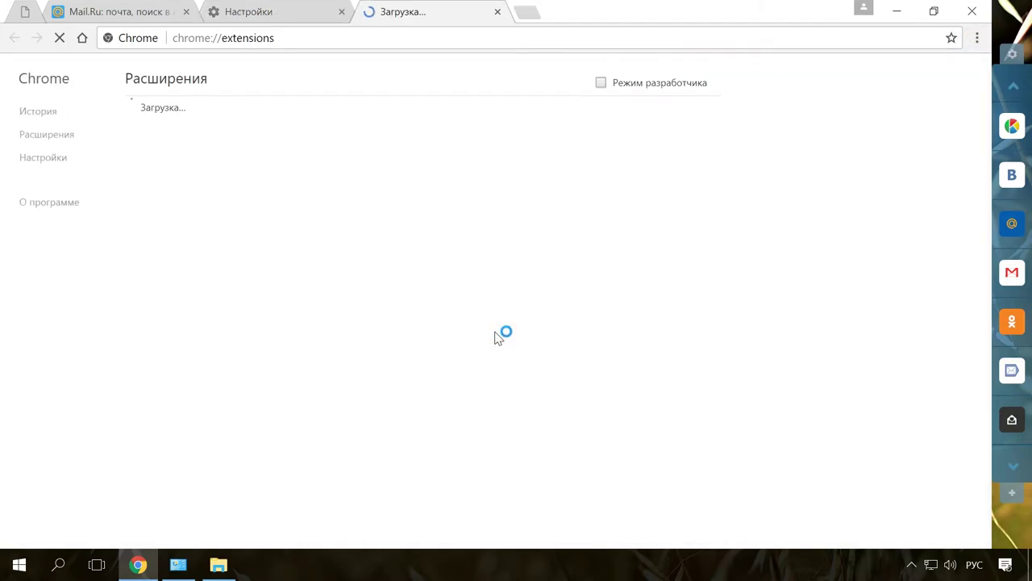
pyautogui.scroll(-5, 502, 334)
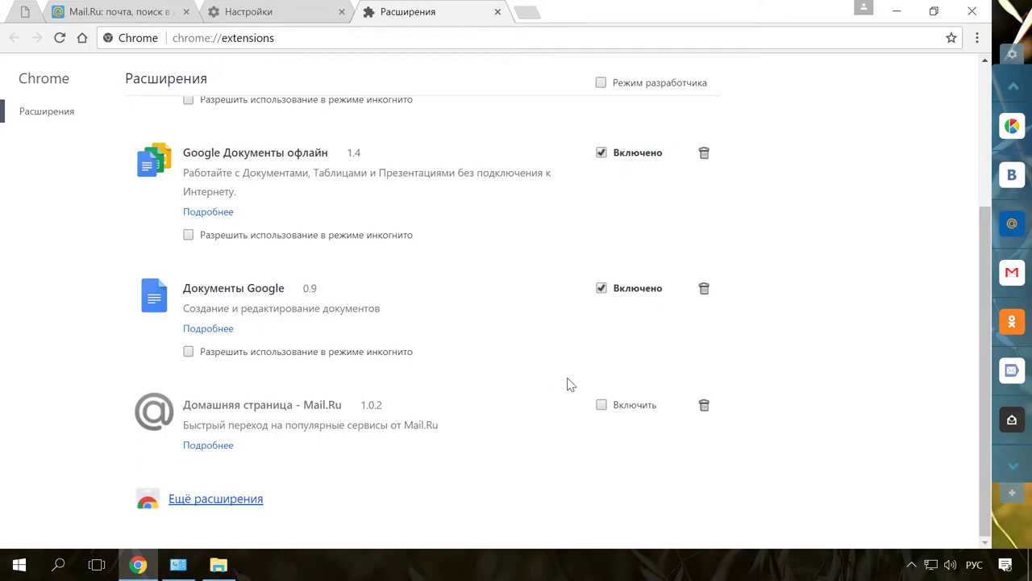
pyautogui.click(703, 407)
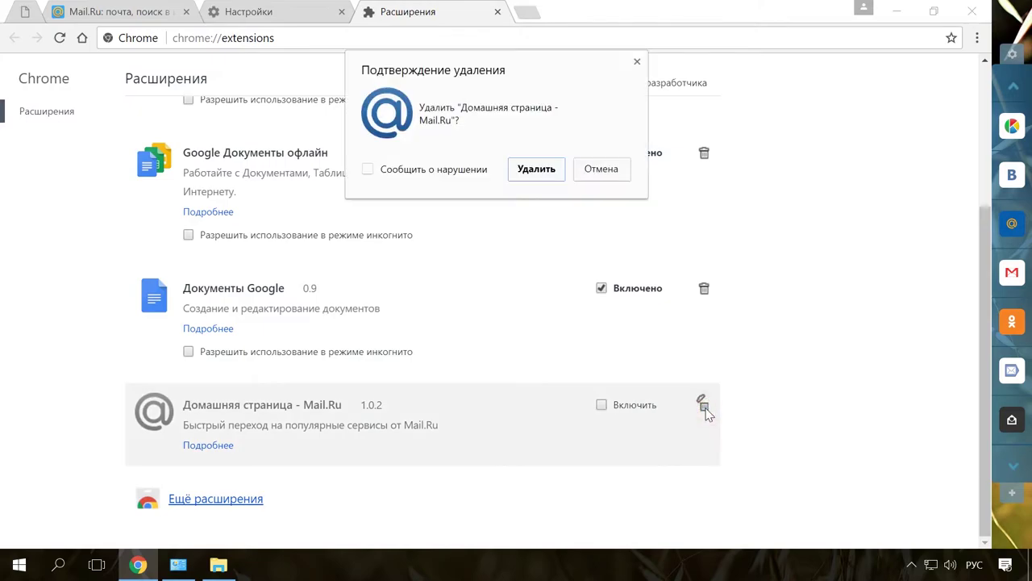
pyautogui.click(546, 176)
pyautogui.click(497, 11)
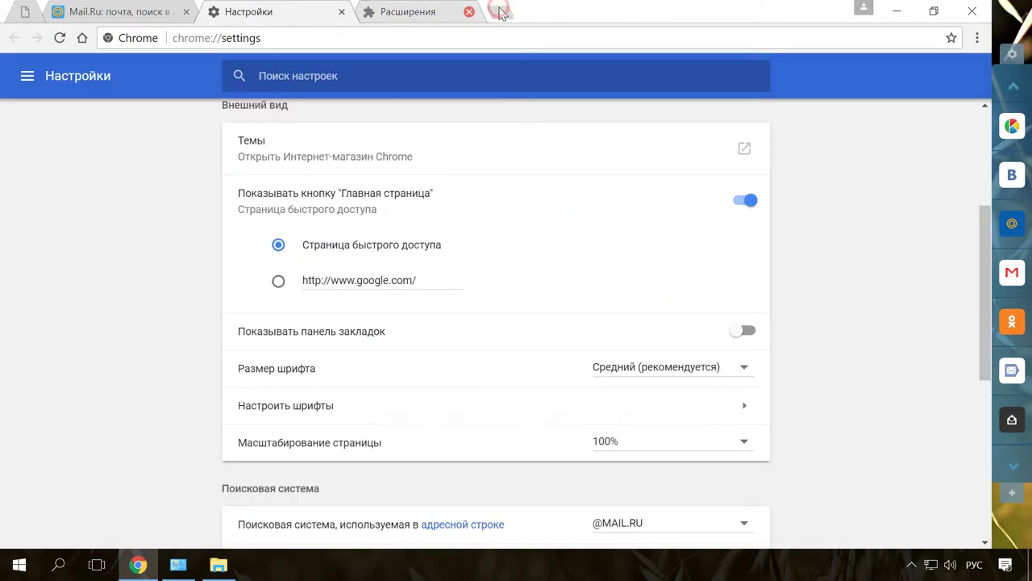
pyautogui.click(278, 282)
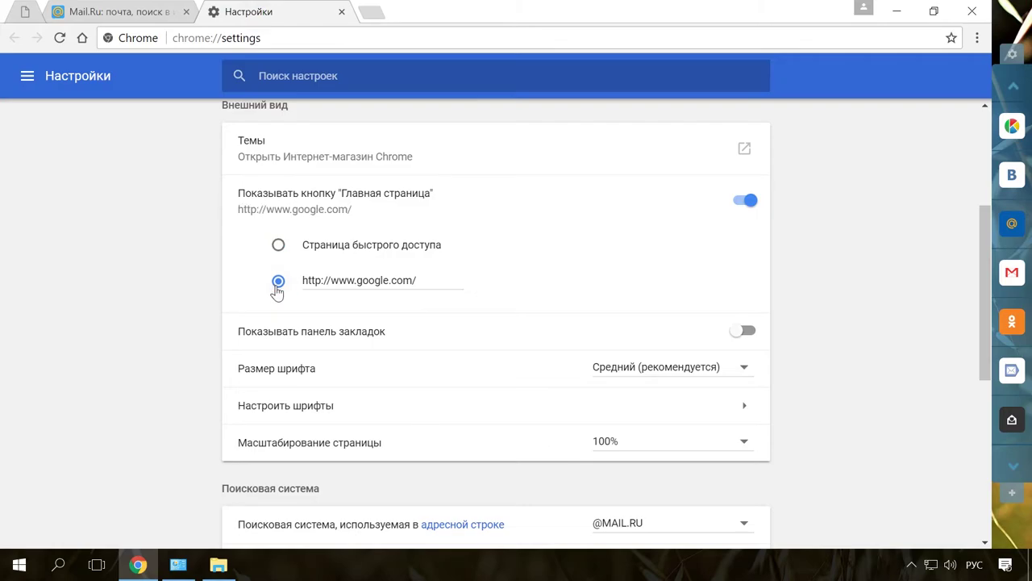
pyautogui.scroll(-5, 185, 292)
pyautogui.scroll(2, 187, 291)
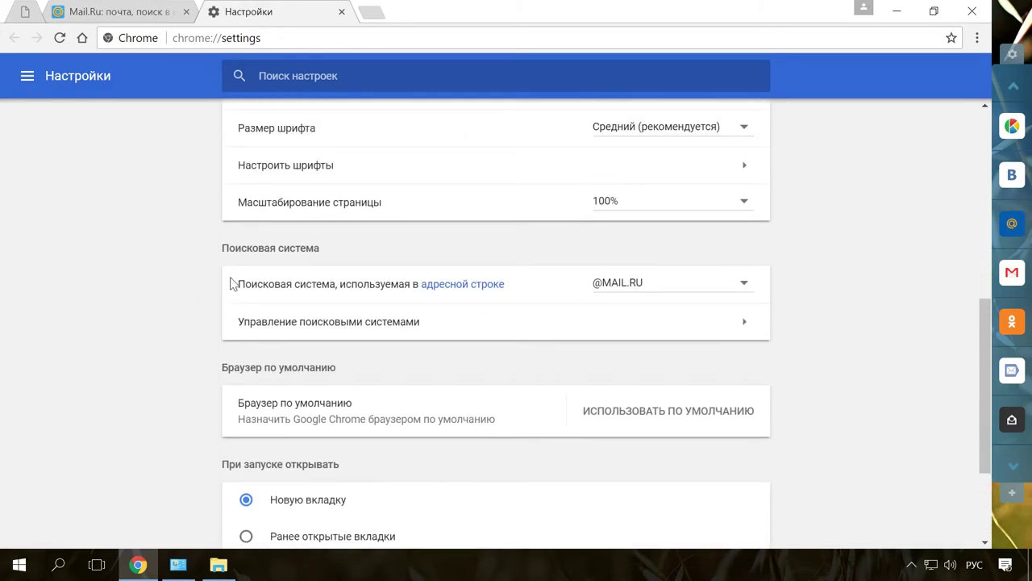
pyautogui.click(745, 285)
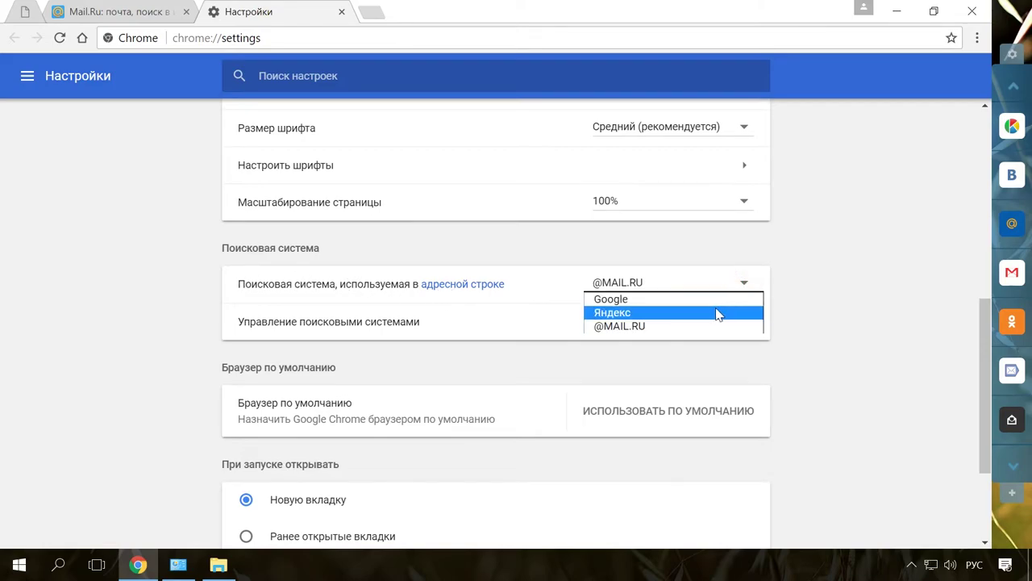
pyautogui.click(695, 299)
pyautogui.click(742, 320)
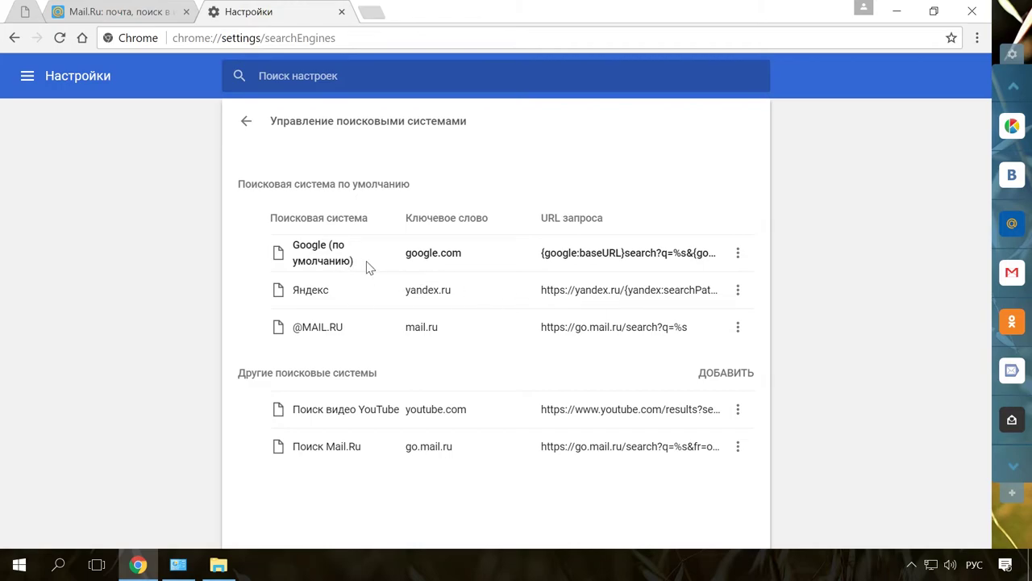
pyautogui.click(245, 123)
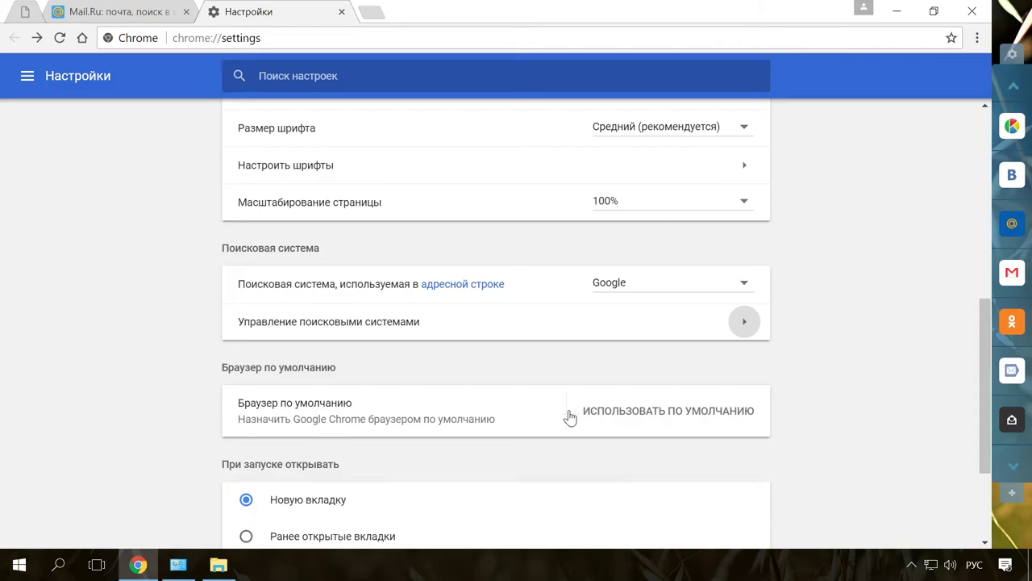
pyautogui.scroll(-1, 189, 411)
pyautogui.scroll(-2, 192, 417)
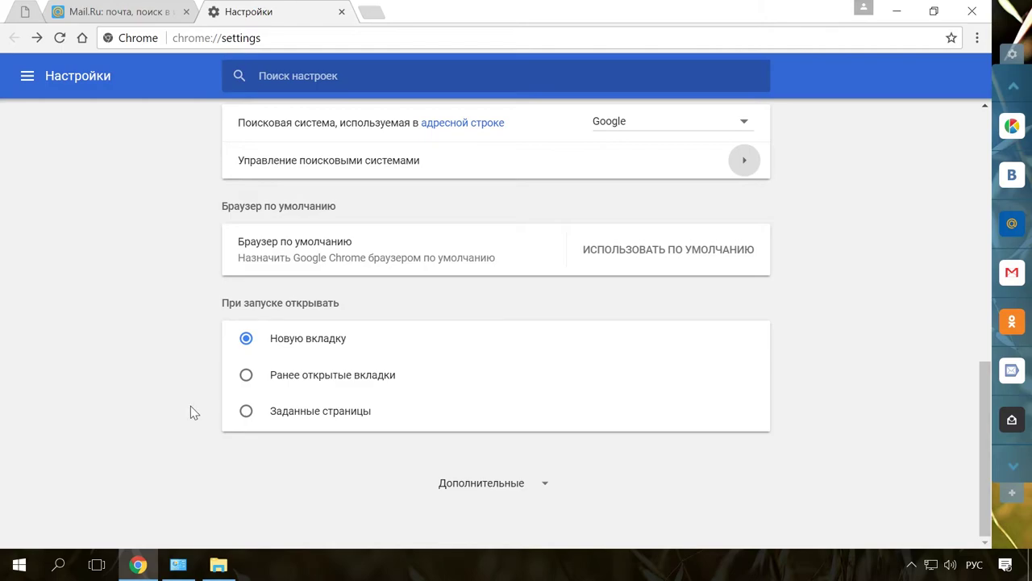
pyautogui.click(247, 412)
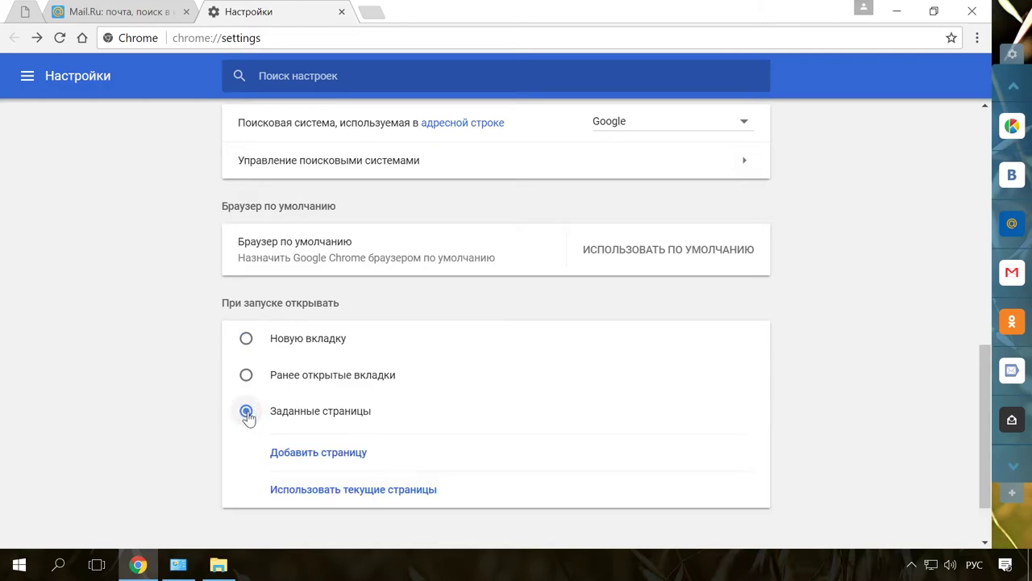
pyautogui.click(351, 454)
pyautogui.write('www')
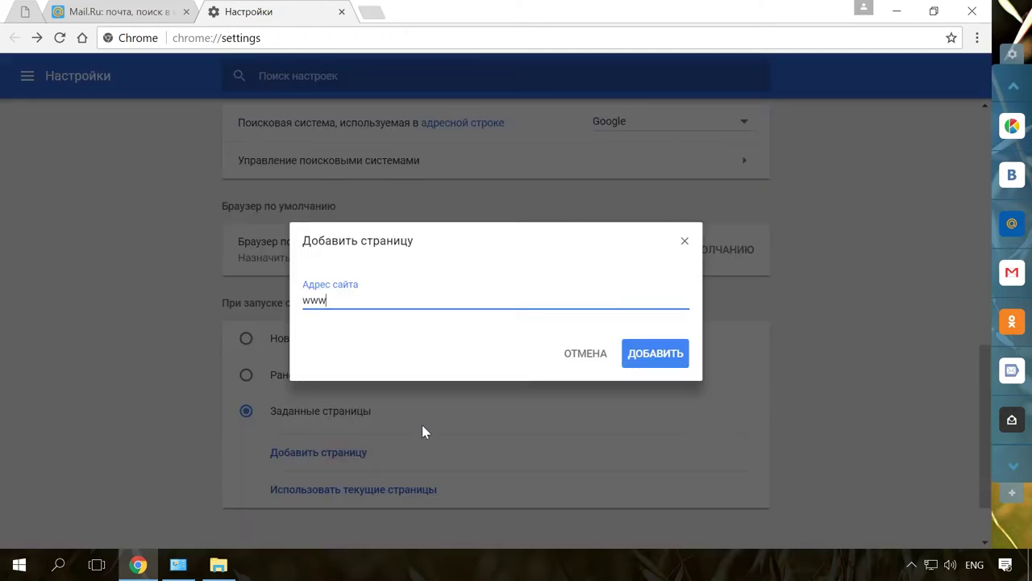
pyautogui.write('.google.com')
pyautogui.click(652, 357)
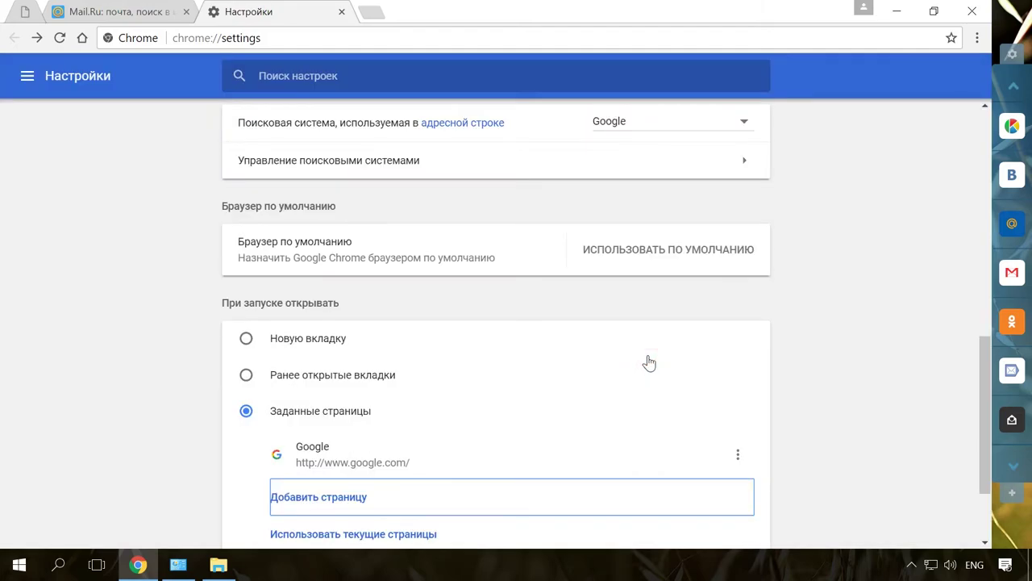
pyautogui.scroll(-1, 644, 363)
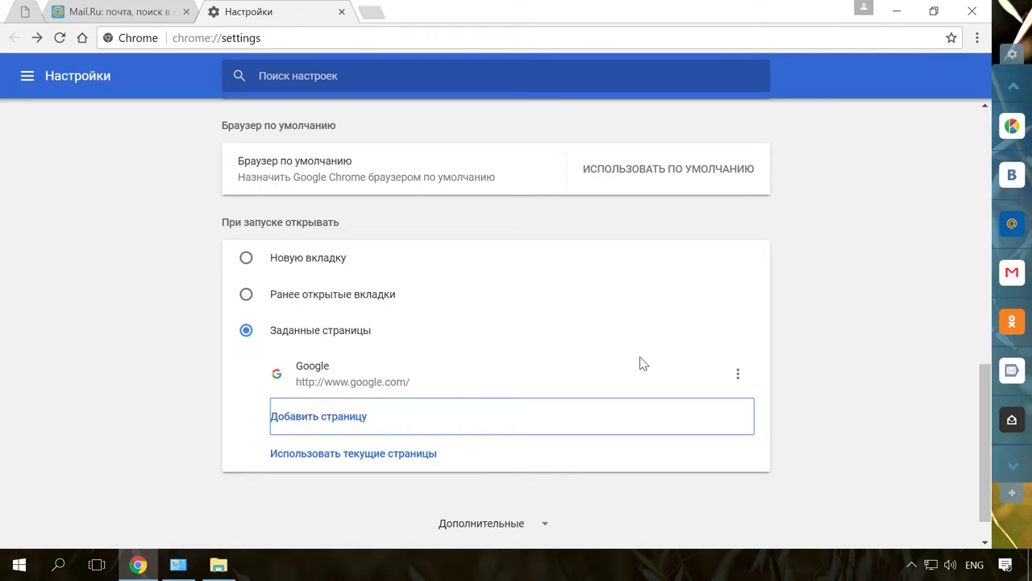
pyautogui.click(972, 16)
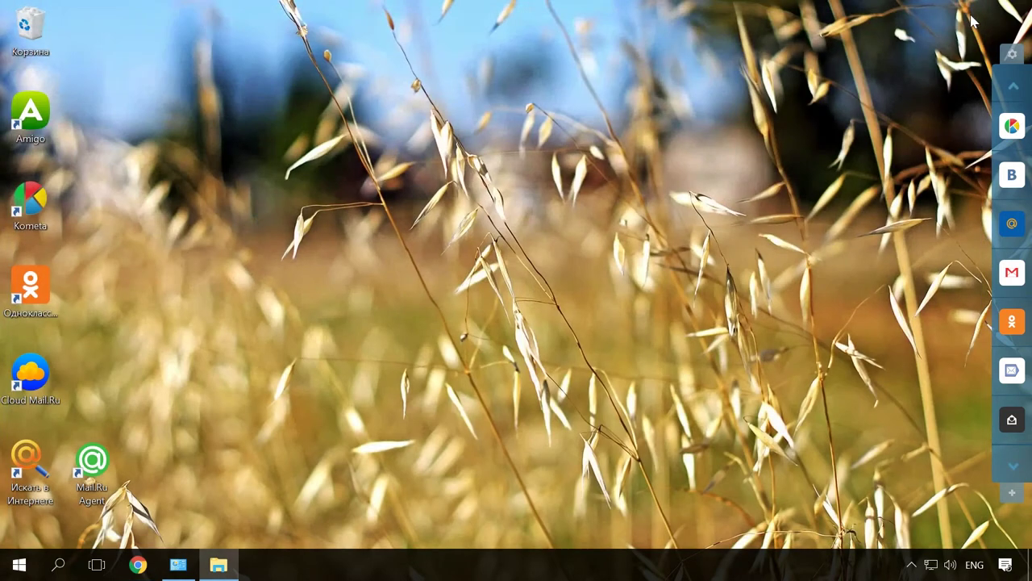
# - Set Google Chrome as the default web browser (Веб-браузер) in the Windows 10 default apps settings
pyautogui.click(20, 566)
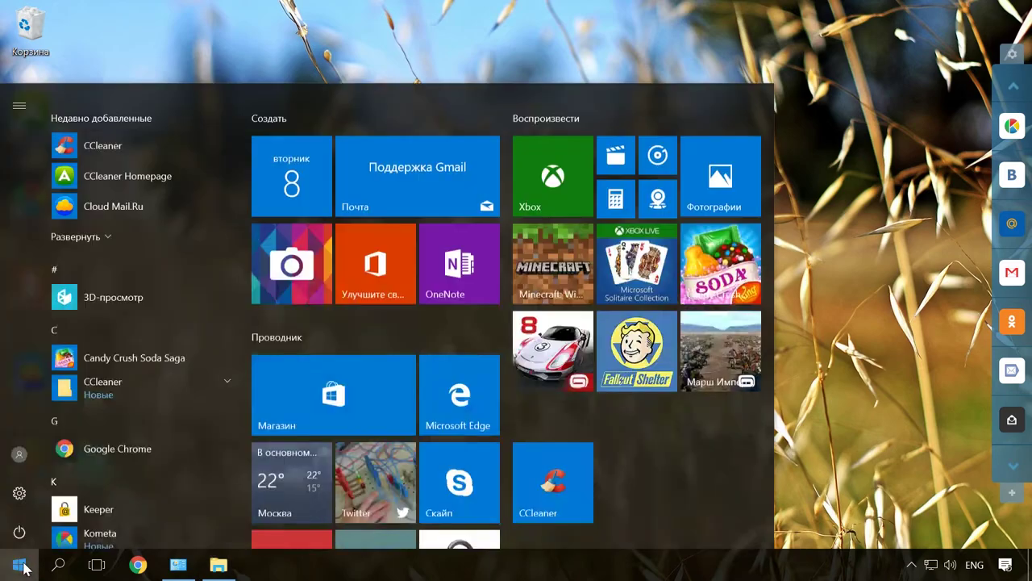
pyautogui.click(19, 493)
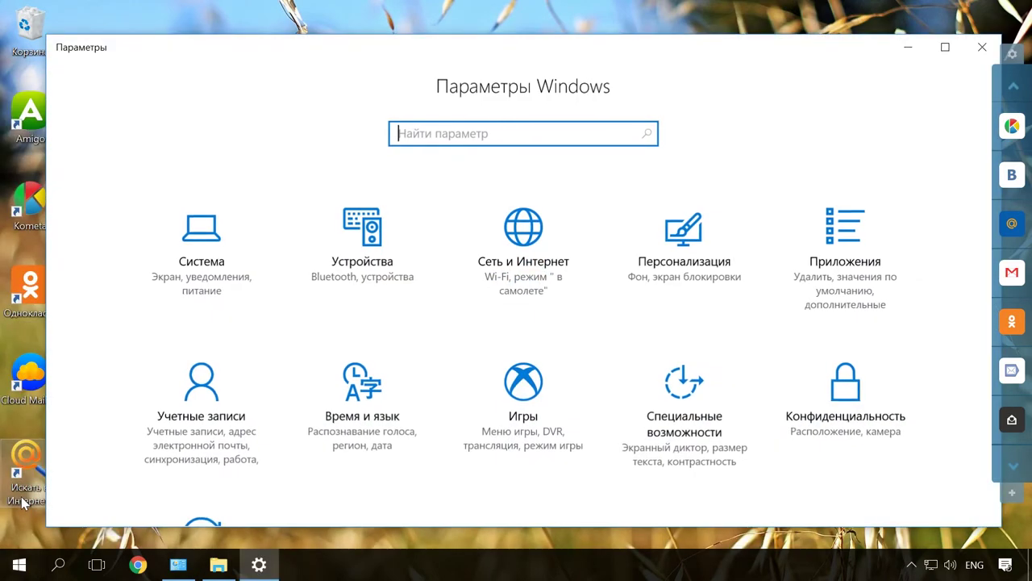
pyautogui.click(828, 242)
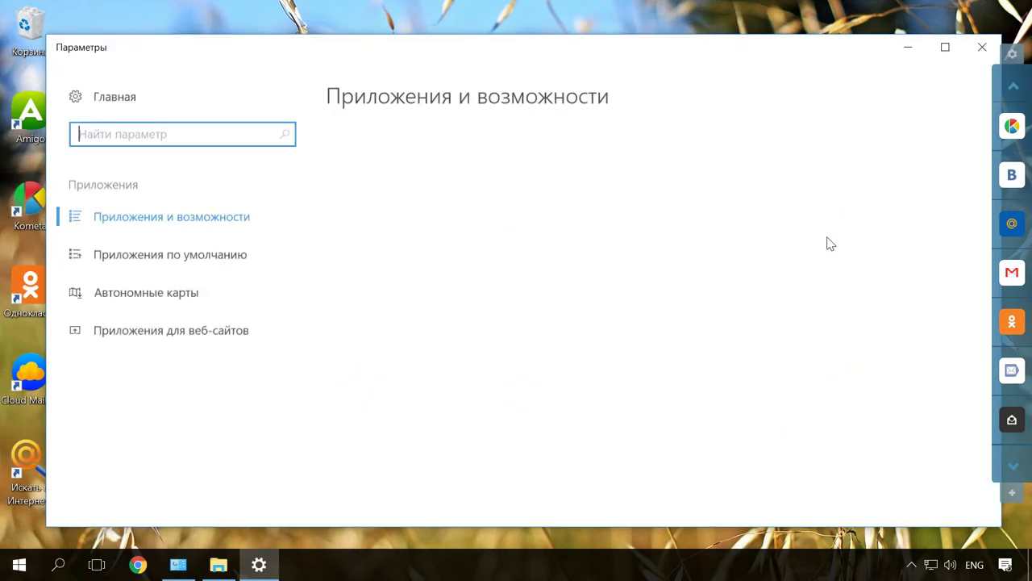
pyautogui.click(228, 261)
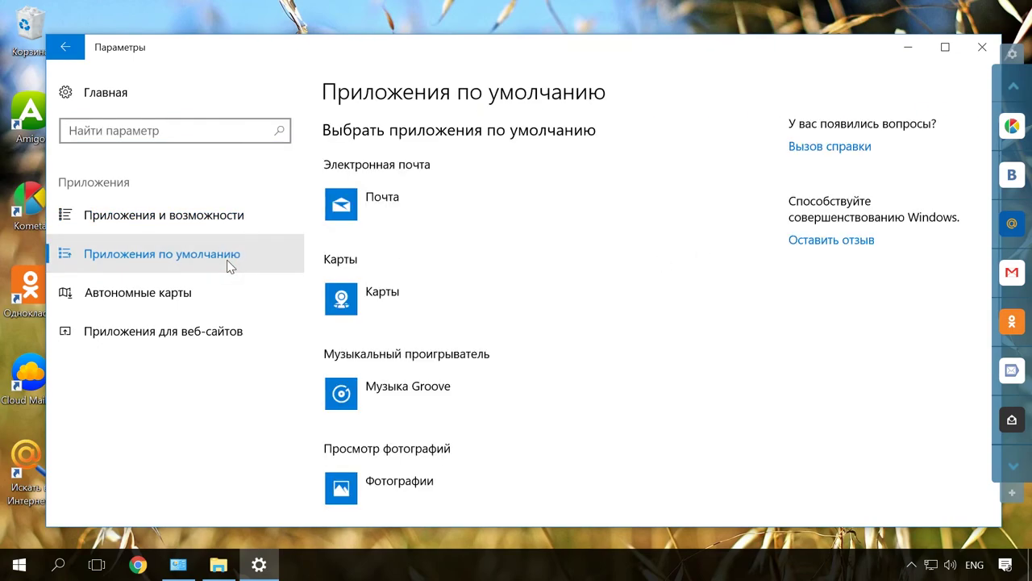
pyautogui.scroll(-2, 415, 306)
pyautogui.scroll(-2, 420, 355)
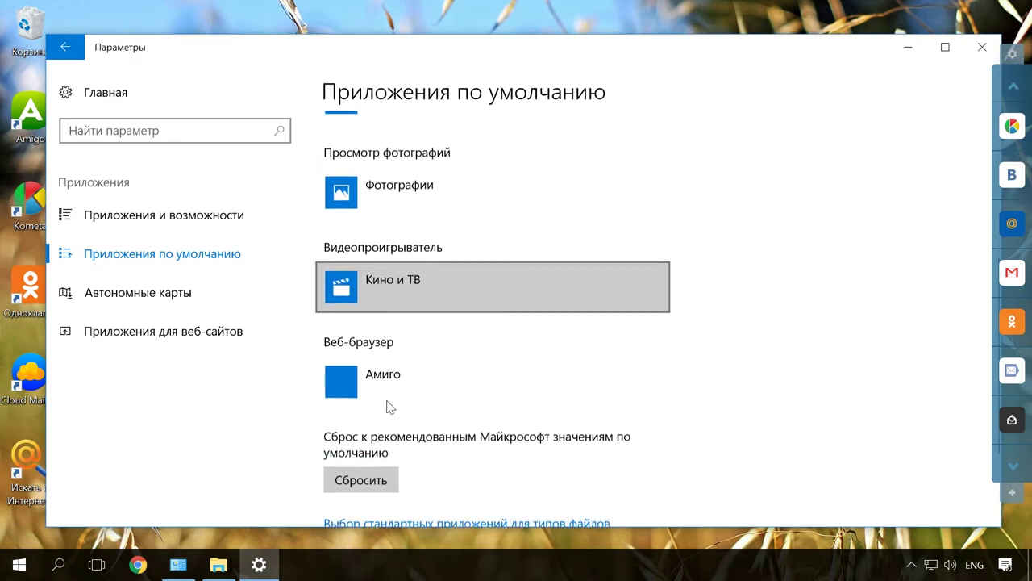
pyautogui.click(373, 374)
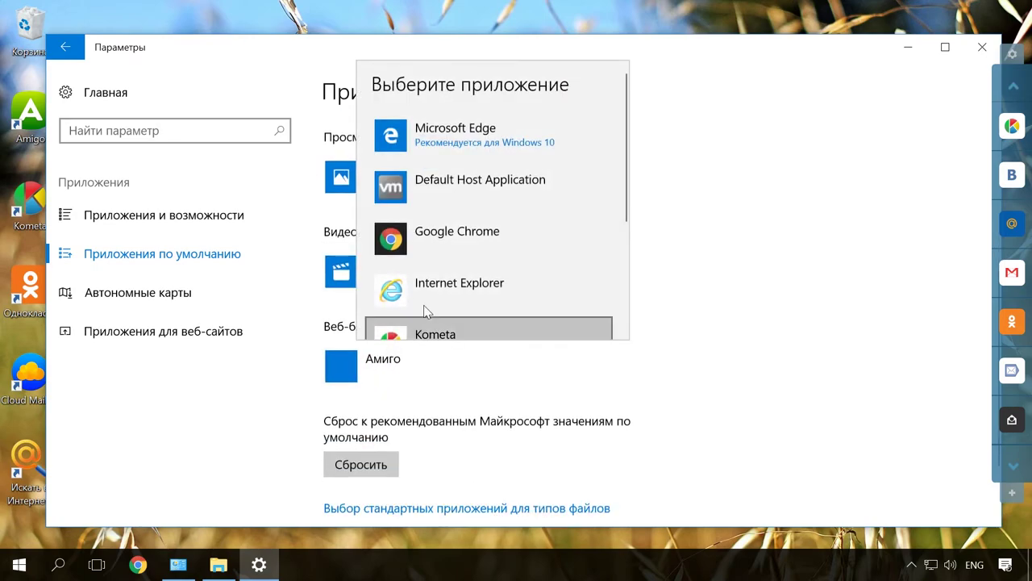
pyautogui.click(454, 238)
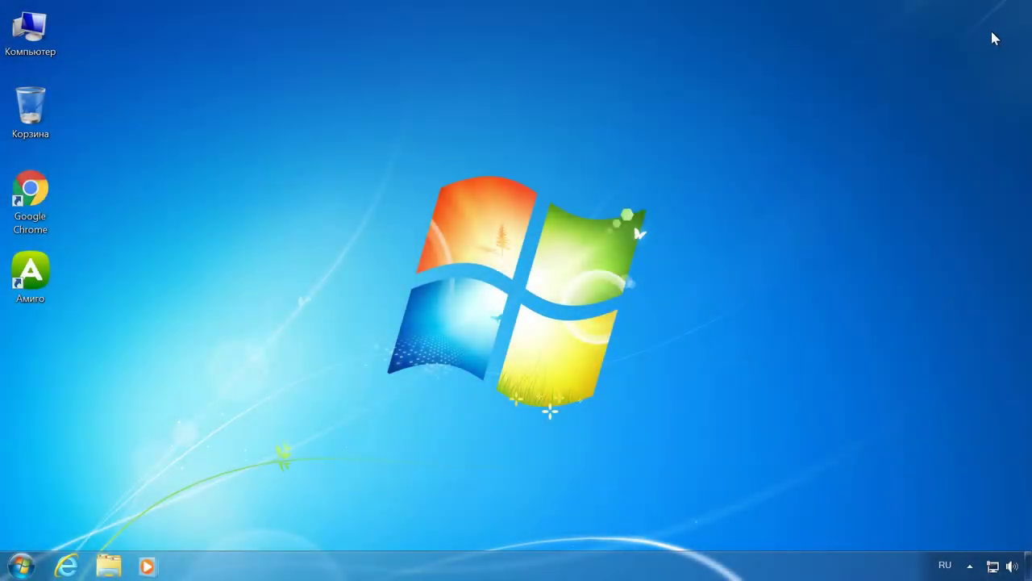
# - Make Google Chrome the default program for all its file types and protocols in the Windows 7 default programs settings
pyautogui.click(24, 567)
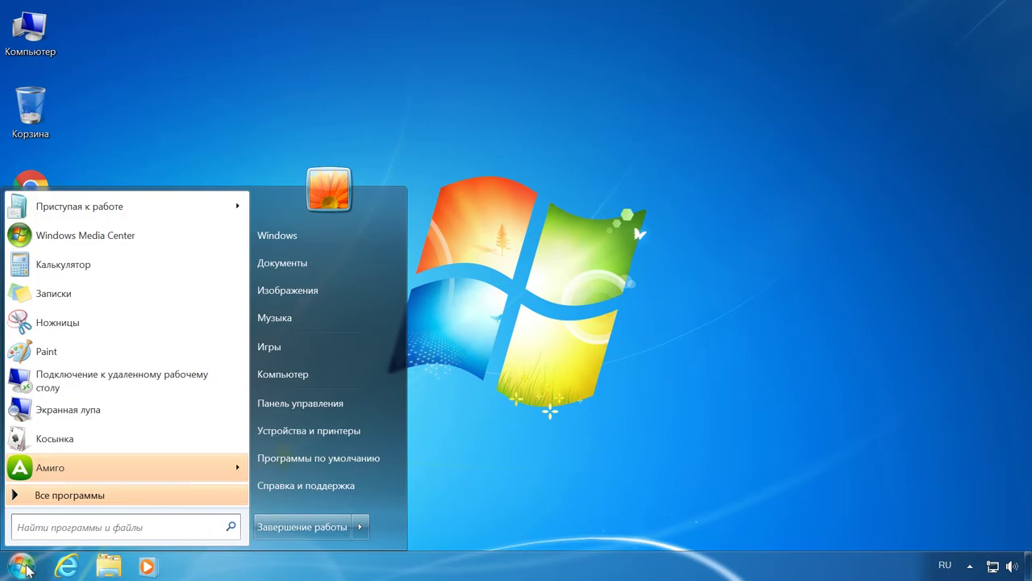
pyautogui.click(339, 457)
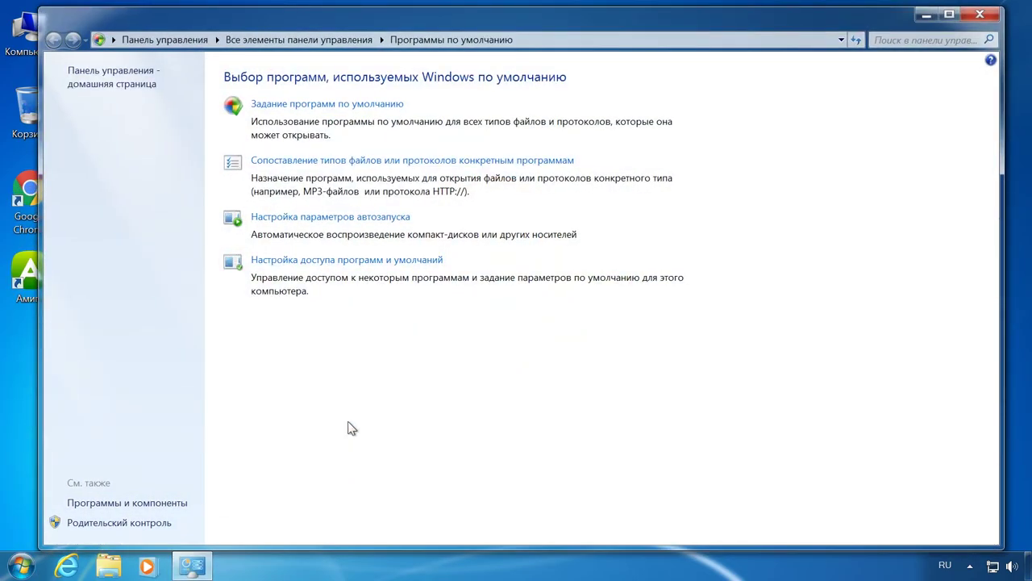
pyautogui.click(386, 105)
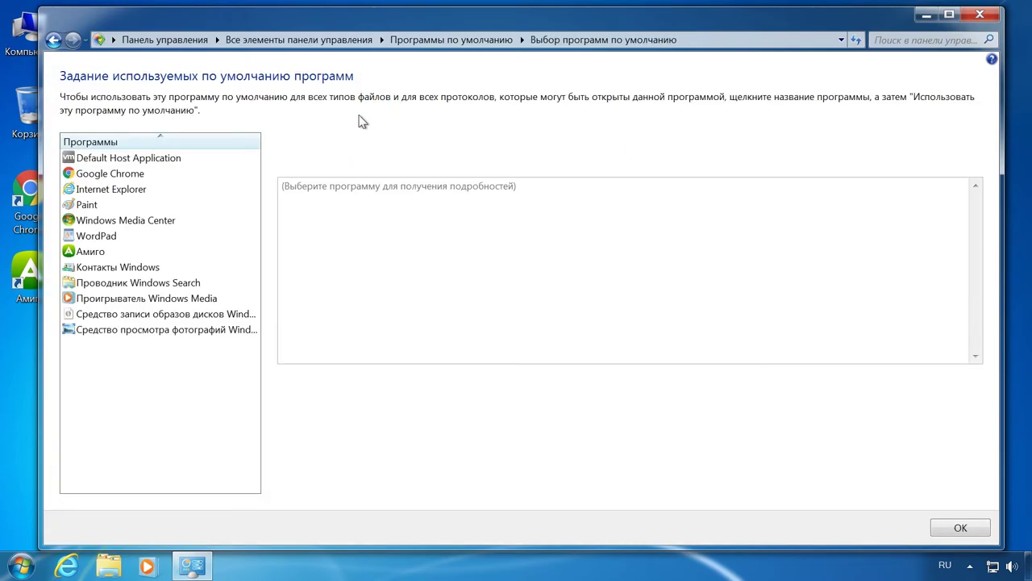
pyautogui.click(127, 176)
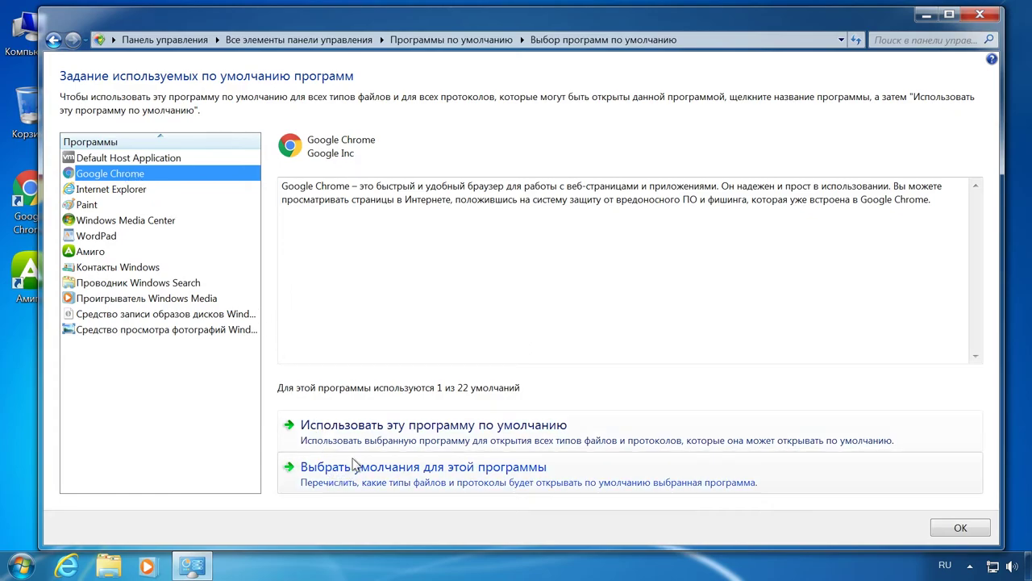
pyautogui.click(369, 431)
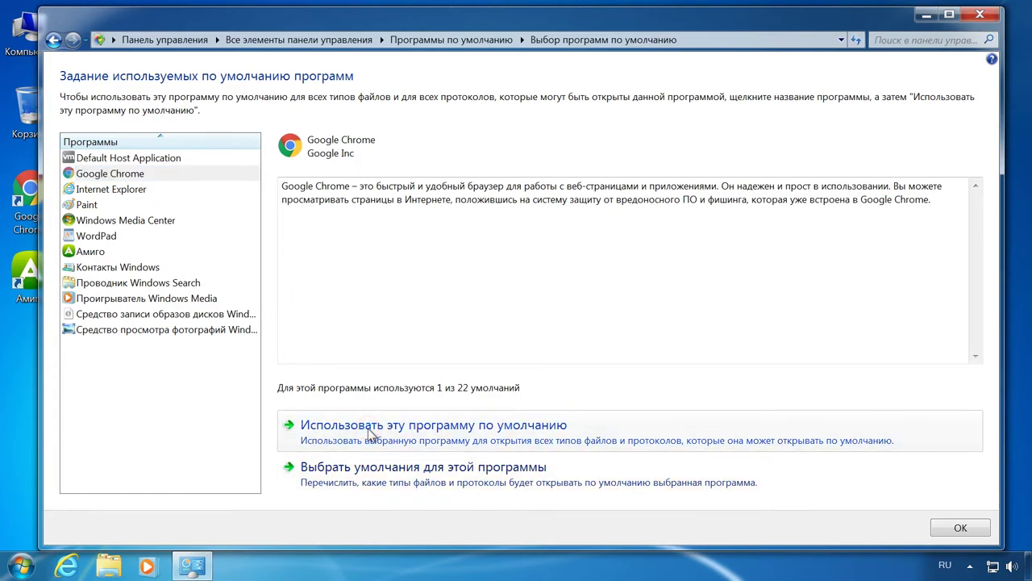